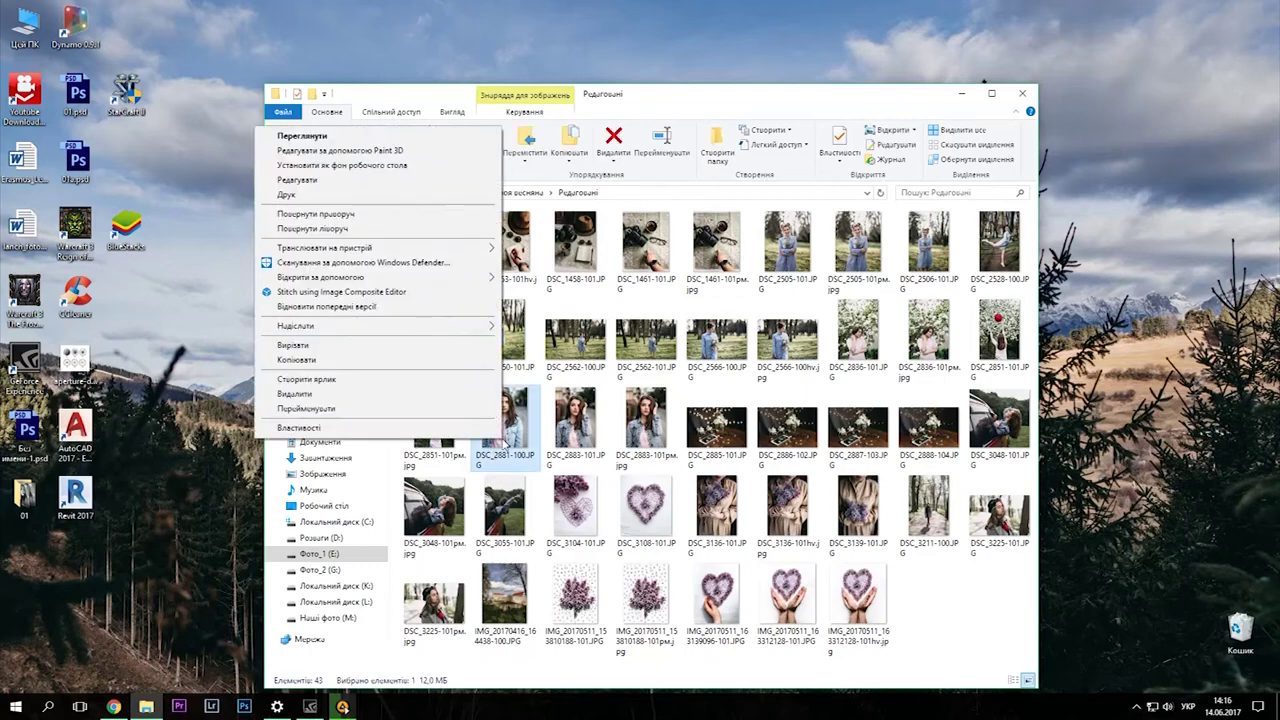
Open DSC_2881-100.JPG from the Рідгощині folder with Adobe Photoshop CC
{"action": "mouse_move", "coordinate": [320, 277]}
{"action": "left_click", "coordinate": [204, 285]}
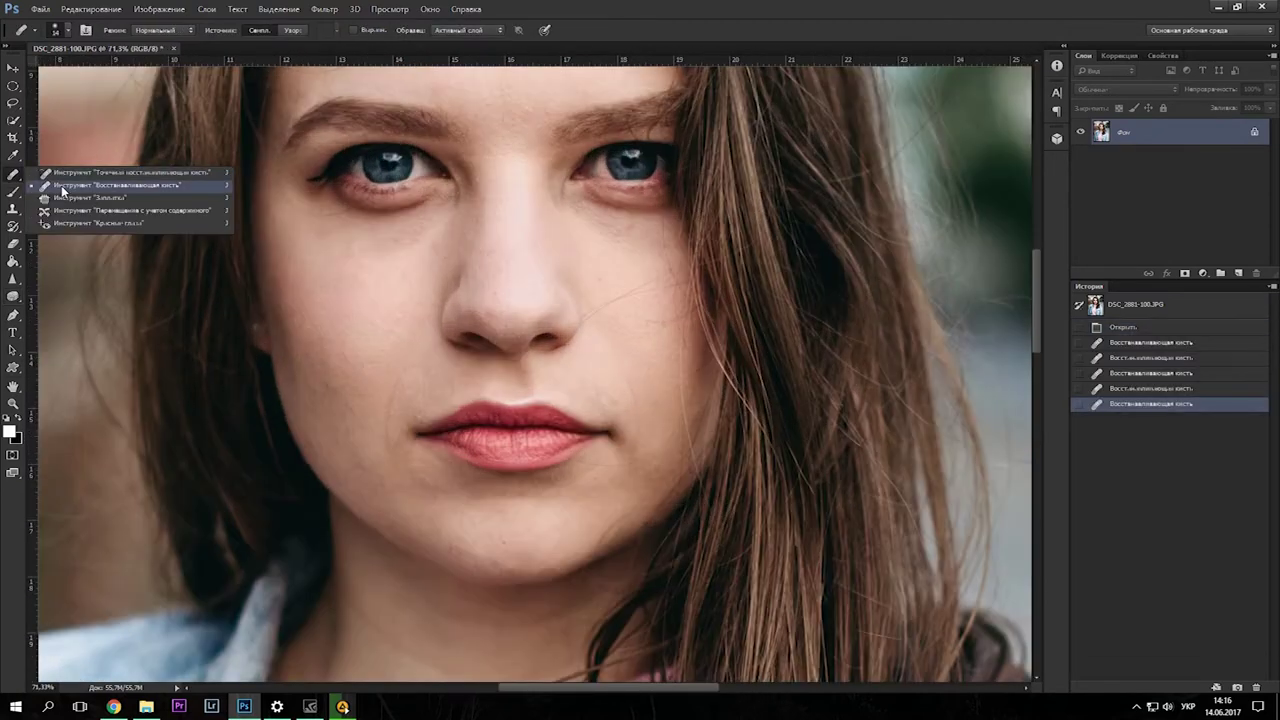
Sample clean skin with the Healing Brush and heal the spots on both cheeks
{"action": "left_click", "coordinate": [62, 188]}
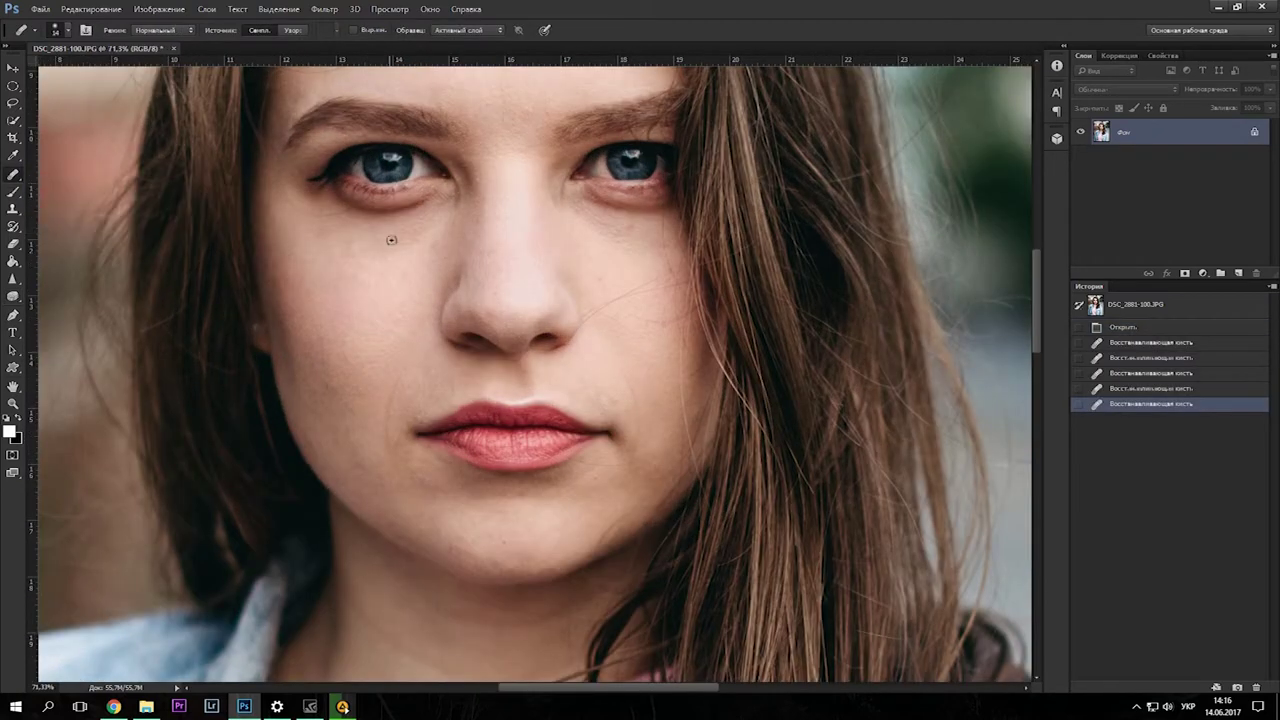
{"action": "right_click", "coordinate": [426, 280]}
{"action": "key", "text": "Escape"}
{"action": "left_click", "coordinate": [351, 265]}
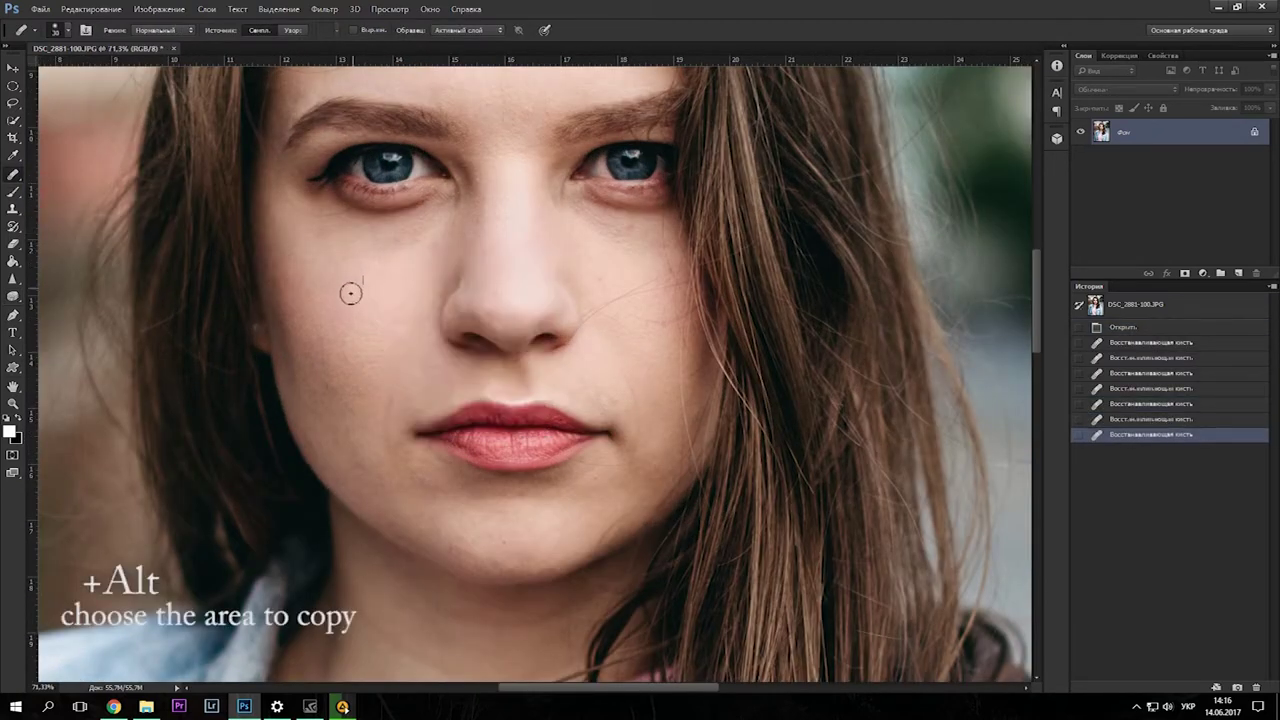
{"action": "left_click", "coordinate": [371, 300]}
{"action": "left_click", "coordinate": [334, 385]}
{"action": "left_click", "coordinate": [360, 391]}
{"action": "left_click", "coordinate": [355, 355]}
{"action": "left_click", "coordinate": [348, 329]}
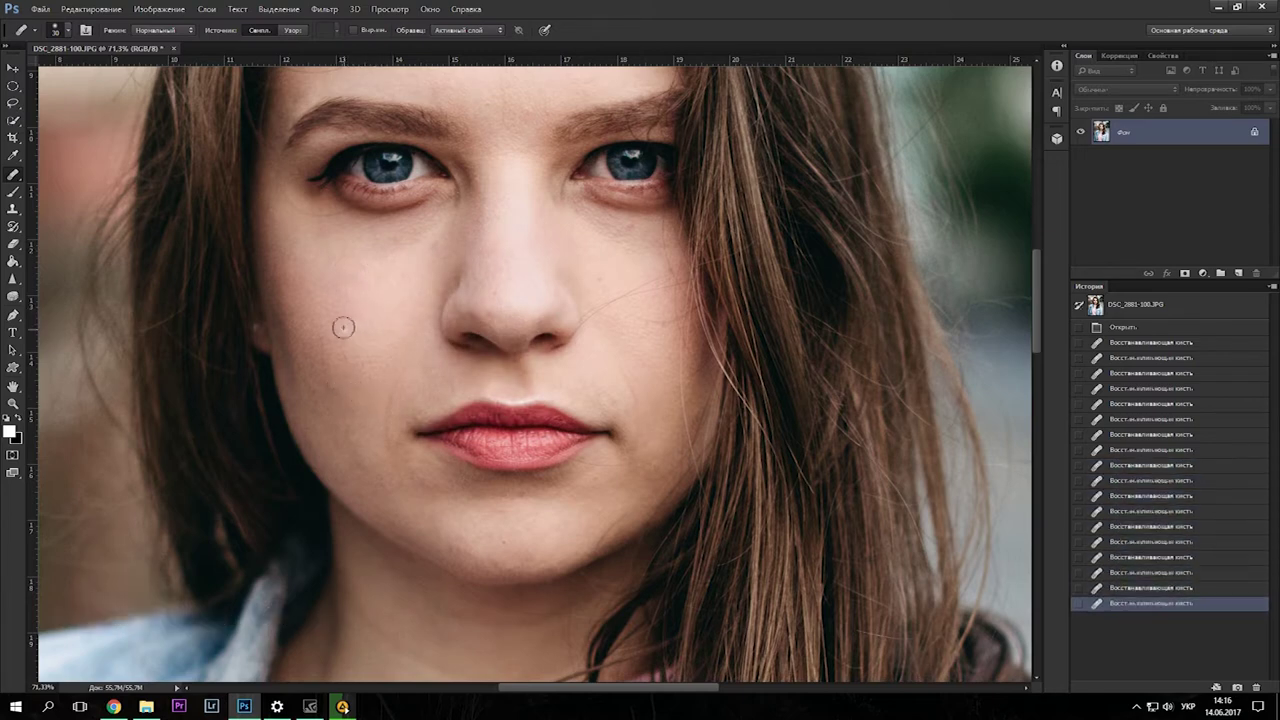
{"action": "left_click", "coordinate": [600, 281]}
{"action": "left_click", "coordinate": [629, 229]}
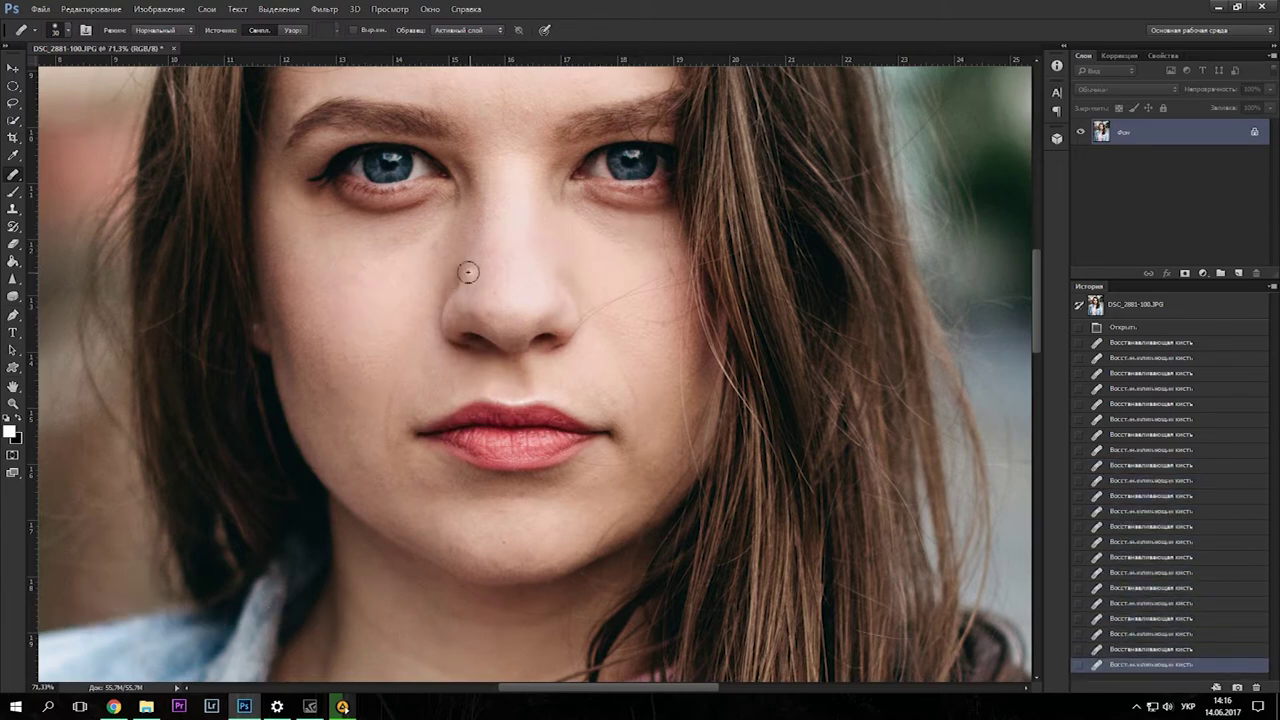
Heal the blemishes on the nose, below the lower lip and along the chin
{"action": "scroll", "coordinate": [471, 271], "scroll_direction": "up", "scroll_amount": 2}
{"action": "scroll", "coordinate": [509, 297], "scroll_direction": "up", "scroll_amount": 2}
{"action": "right_click", "coordinate": [549, 335]}
{"action": "key", "text": "Escape"}
{"action": "left_click", "coordinate": [491, 289]}
{"action": "left_click", "coordinate": [484, 330]}
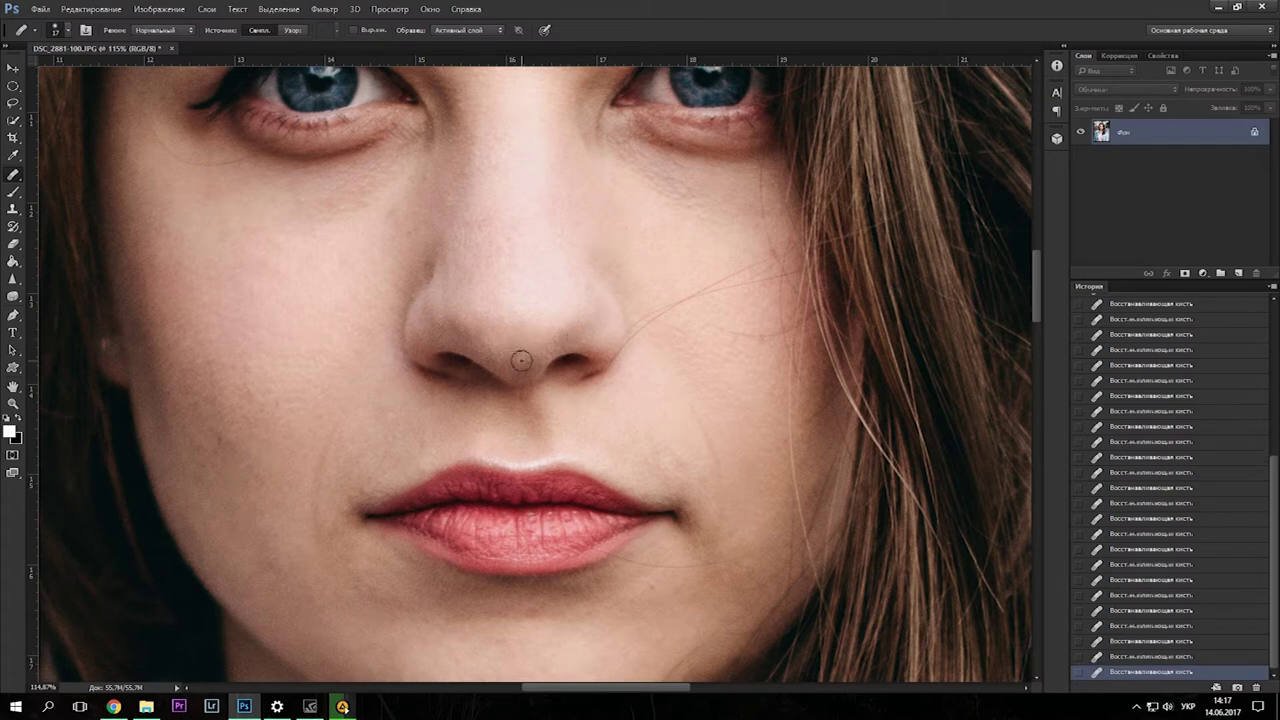
{"action": "scroll", "coordinate": [522, 450], "scroll_direction": "down", "scroll_amount": 3}
{"action": "scroll", "coordinate": [429, 523], "scroll_direction": "down", "scroll_amount": 2}
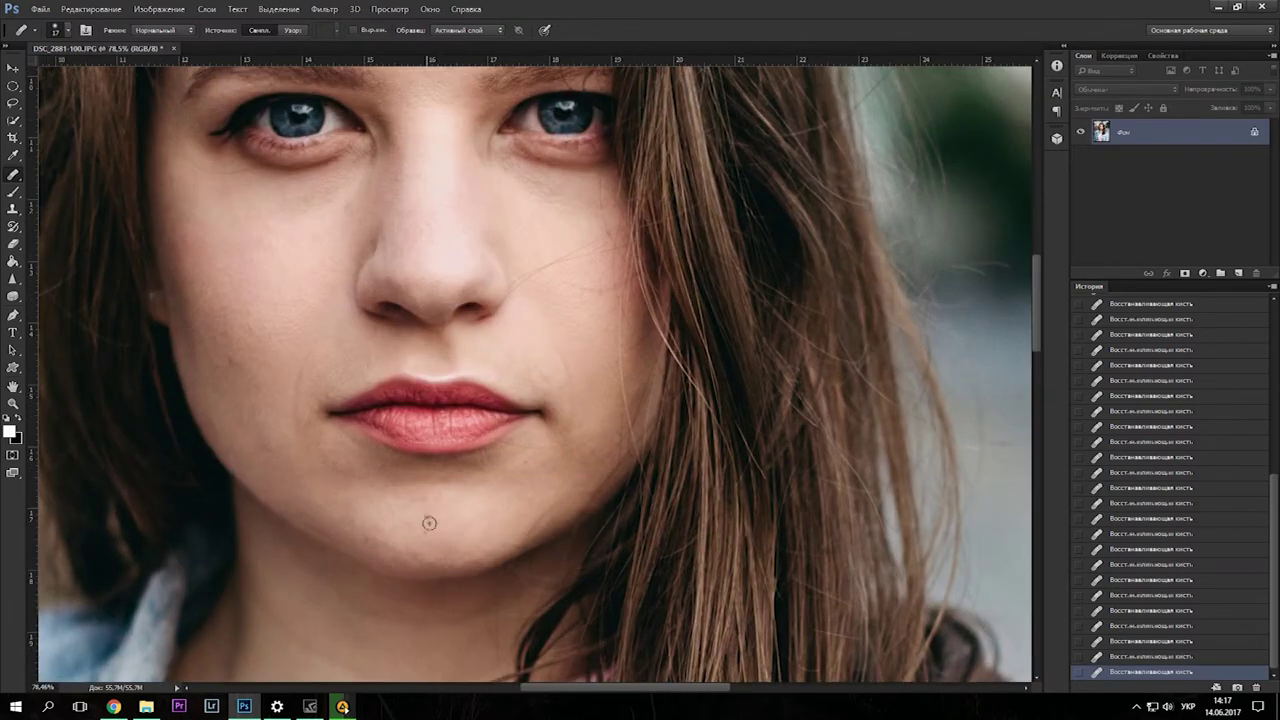
{"action": "left_click", "coordinate": [448, 480]}
{"action": "left_click", "coordinate": [404, 541]}
Pan and zoom across the face to review the healed skin
{"action": "left_click_drag", "start_coordinate": [444, 500], "coordinate": [412, 524]}
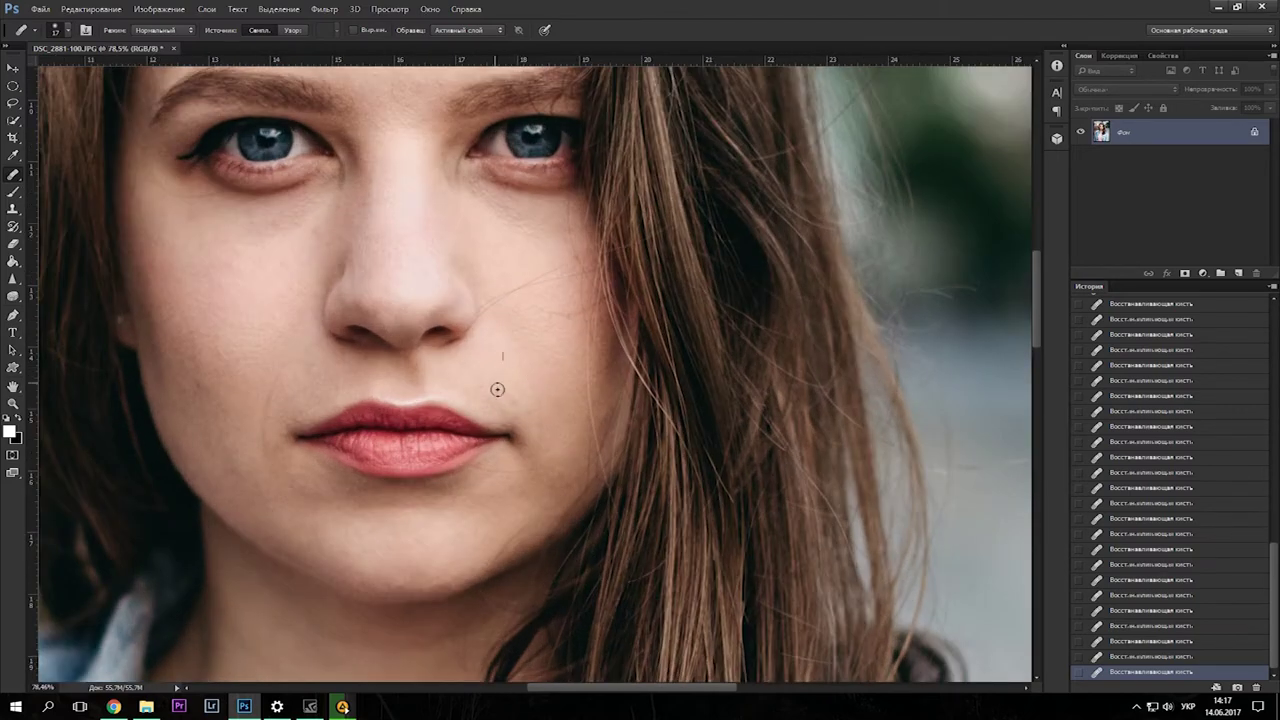
{"action": "left_click_drag", "start_coordinate": [506, 391], "coordinate": [312, 377]}
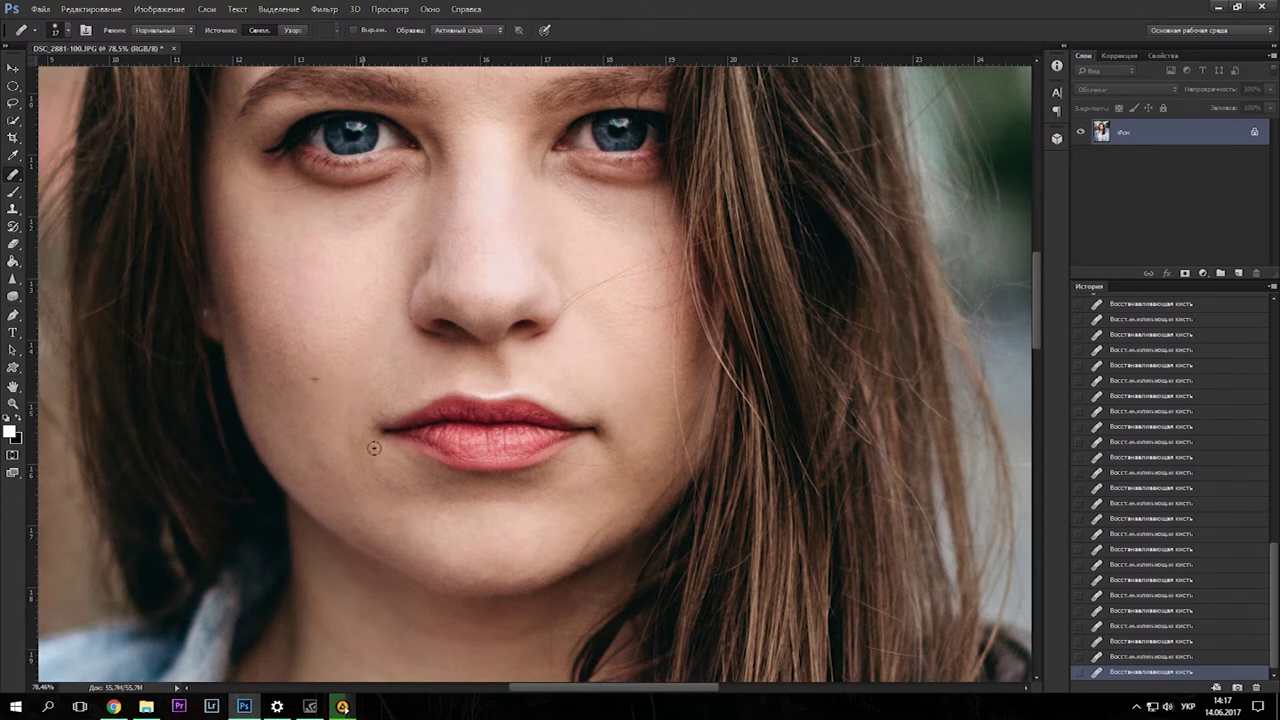
{"action": "scroll", "coordinate": [407, 270], "scroll_direction": "down", "scroll_amount": 3}
{"action": "left_click_drag", "start_coordinate": [522, 128], "coordinate": [479, 199]}
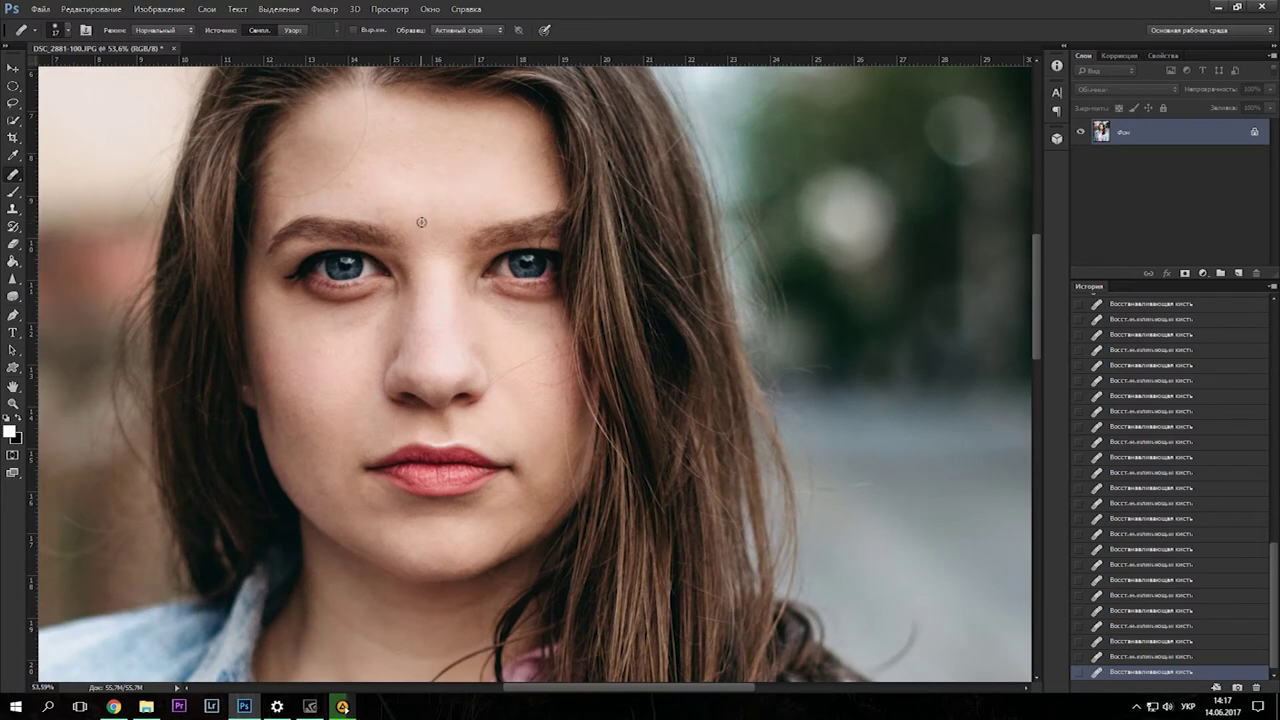
{"action": "scroll", "coordinate": [371, 200], "scroll_direction": "up", "scroll_amount": 2}
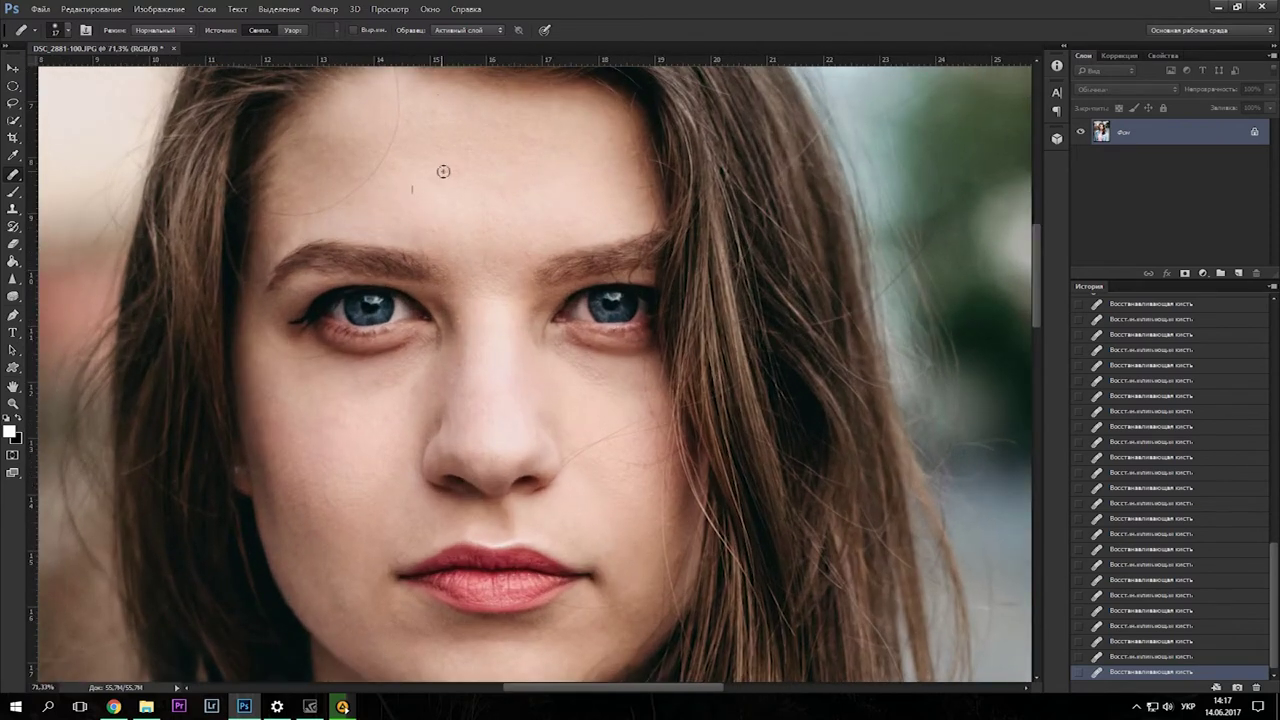
{"action": "scroll", "coordinate": [359, 193], "scroll_direction": "down", "scroll_amount": 3}
{"action": "scroll", "coordinate": [467, 189], "scroll_direction": "up", "scroll_amount": 4}
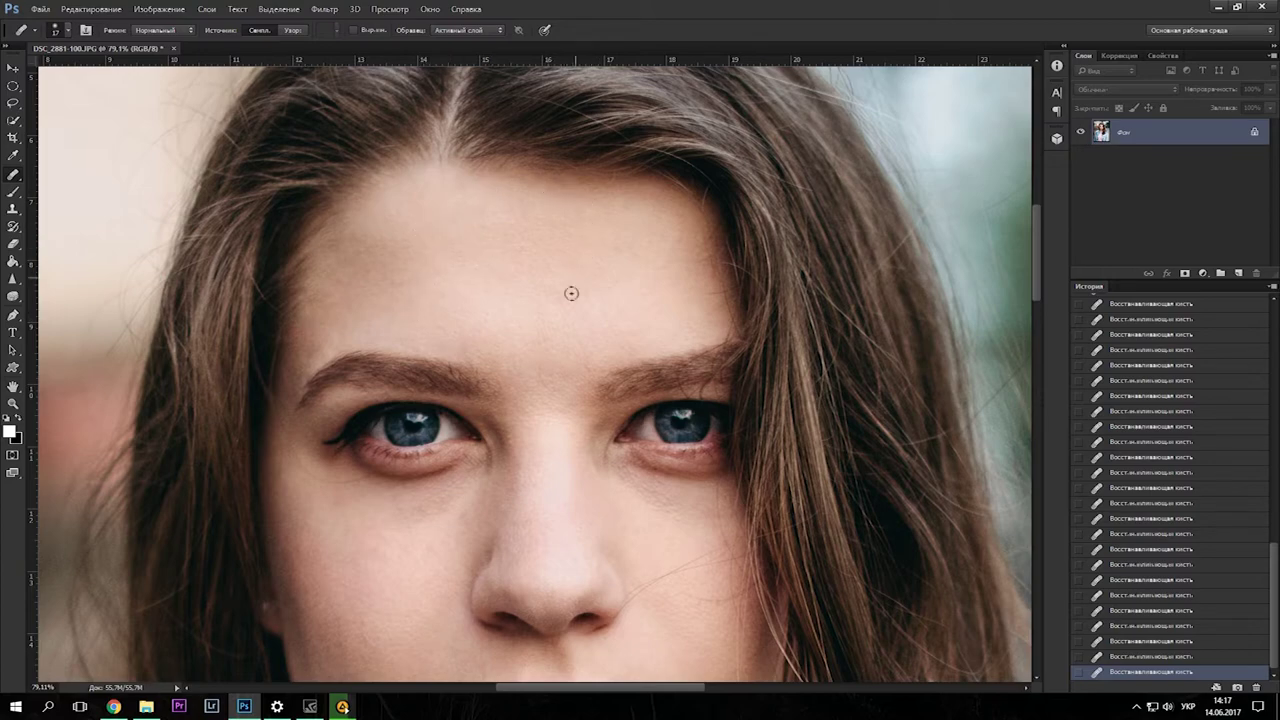
{"action": "scroll", "coordinate": [571, 293], "scroll_direction": "down", "scroll_amount": 3}
{"action": "scroll", "coordinate": [430, 500], "scroll_direction": "up", "scroll_amount": 1}
{"action": "scroll", "coordinate": [420, 523], "scroll_direction": "up", "scroll_amount": 2}
{"action": "scroll", "coordinate": [490, 433], "scroll_direction": "up", "scroll_amount": 2}
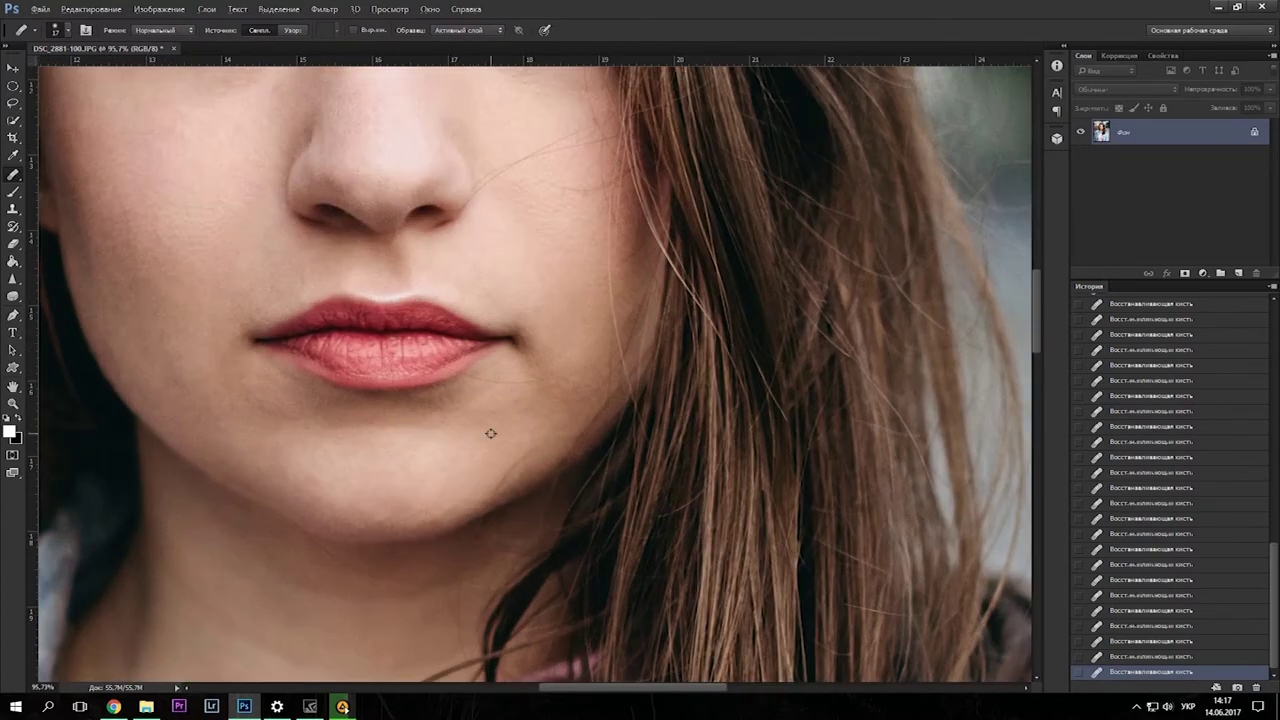
{"action": "scroll", "coordinate": [502, 478], "scroll_direction": "down", "scroll_amount": 2}
{"action": "scroll", "coordinate": [480, 420], "scroll_direction": "down", "scroll_amount": 1}
{"action": "scroll", "coordinate": [530, 360], "scroll_direction": "up", "scroll_amount": 2}
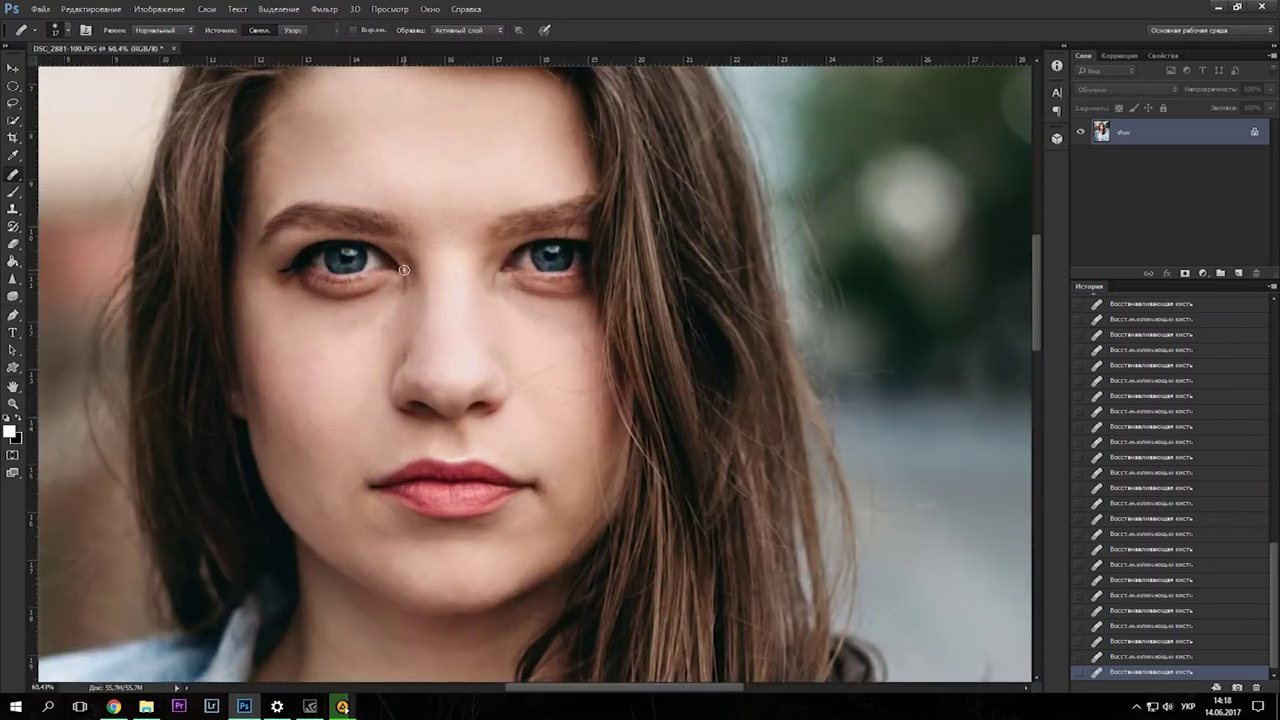
{"action": "scroll", "coordinate": [404, 270], "scroll_direction": "down", "scroll_amount": 1}
{"action": "scroll", "coordinate": [404, 270], "scroll_direction": "down", "scroll_amount": 1}
{"action": "scroll", "coordinate": [370, 300], "scroll_direction": "up", "scroll_amount": 2}
{"action": "scroll", "coordinate": [343, 325], "scroll_direction": "up", "scroll_amount": 1}
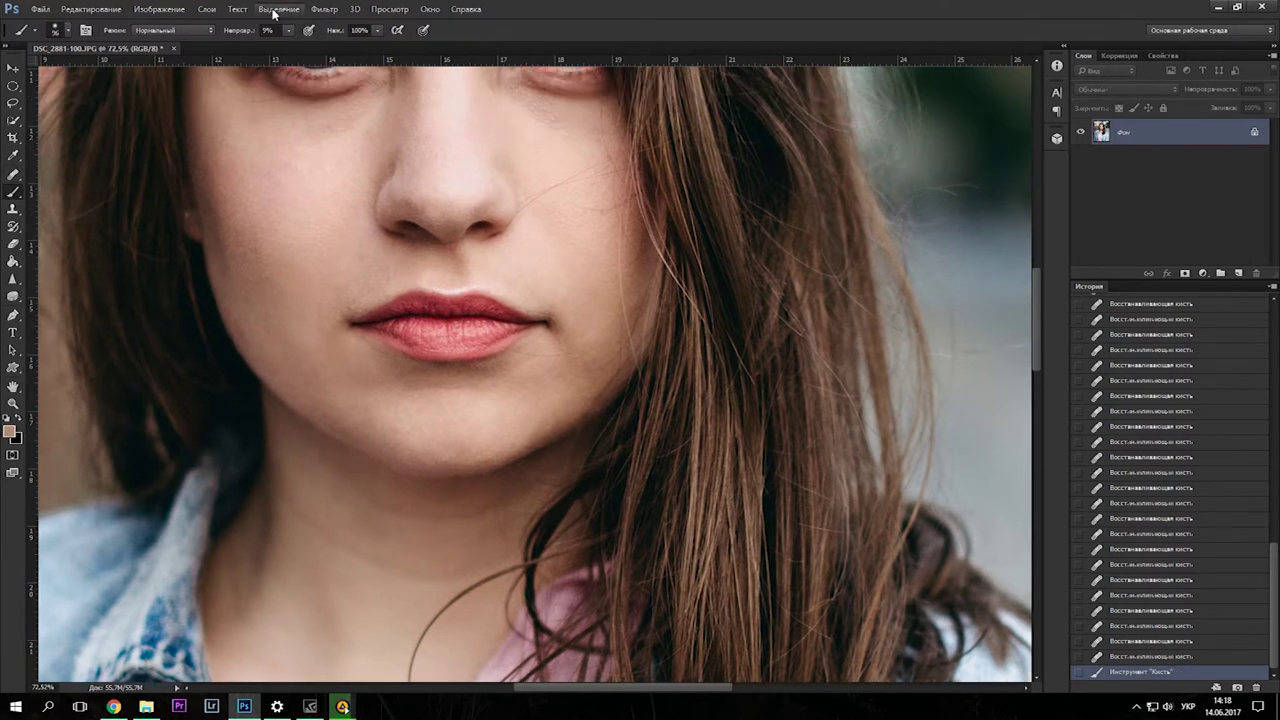
Sample cheek skin colour and paint a faint low-opacity stroke across the face
{"action": "left_click", "coordinate": [289, 30]}
{"action": "left_click", "coordinate": [302, 221], "text": "alt"}
{"action": "right_click", "coordinate": [300, 218]}
{"action": "key", "text": "Escape"}
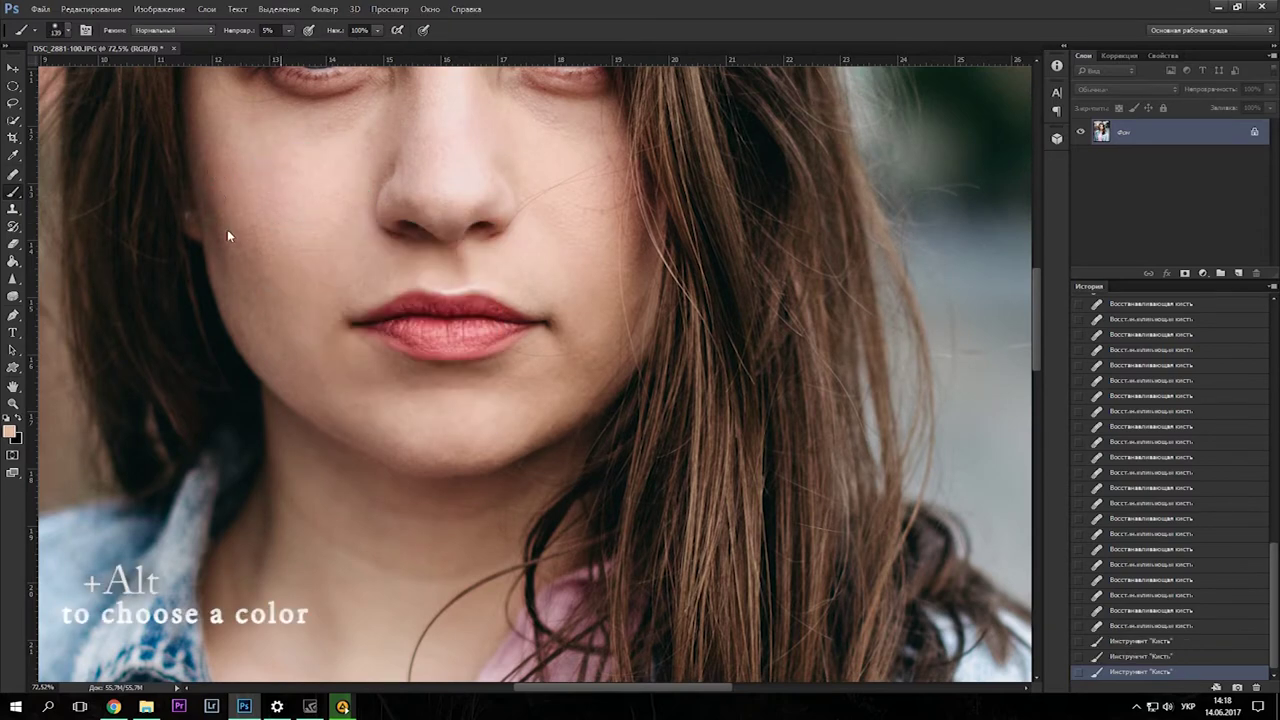
{"action": "mouse_move", "coordinate": [251, 163]}
{"action": "left_mouse_down"}
{"action": "mouse_move", "coordinate": [329, 209]}
{"action": "mouse_move", "coordinate": [461, 216]}
{"action": "mouse_move", "coordinate": [419, 256]}
{"action": "left_mouse_up"}
{"action": "scroll", "coordinate": [461, 216], "scroll_direction": "down", "scroll_amount": 3}
Raise brush opacity to 11% and paint skin tone over the cheek
{"action": "left_click", "coordinate": [289, 38]}
{"action": "left_click_drag", "start_coordinate": [289, 48], "coordinate": [294, 48]}
{"action": "left_click", "coordinate": [296, 203]}
{"action": "left_click_drag", "start_coordinate": [300, 204], "coordinate": [364, 190]}
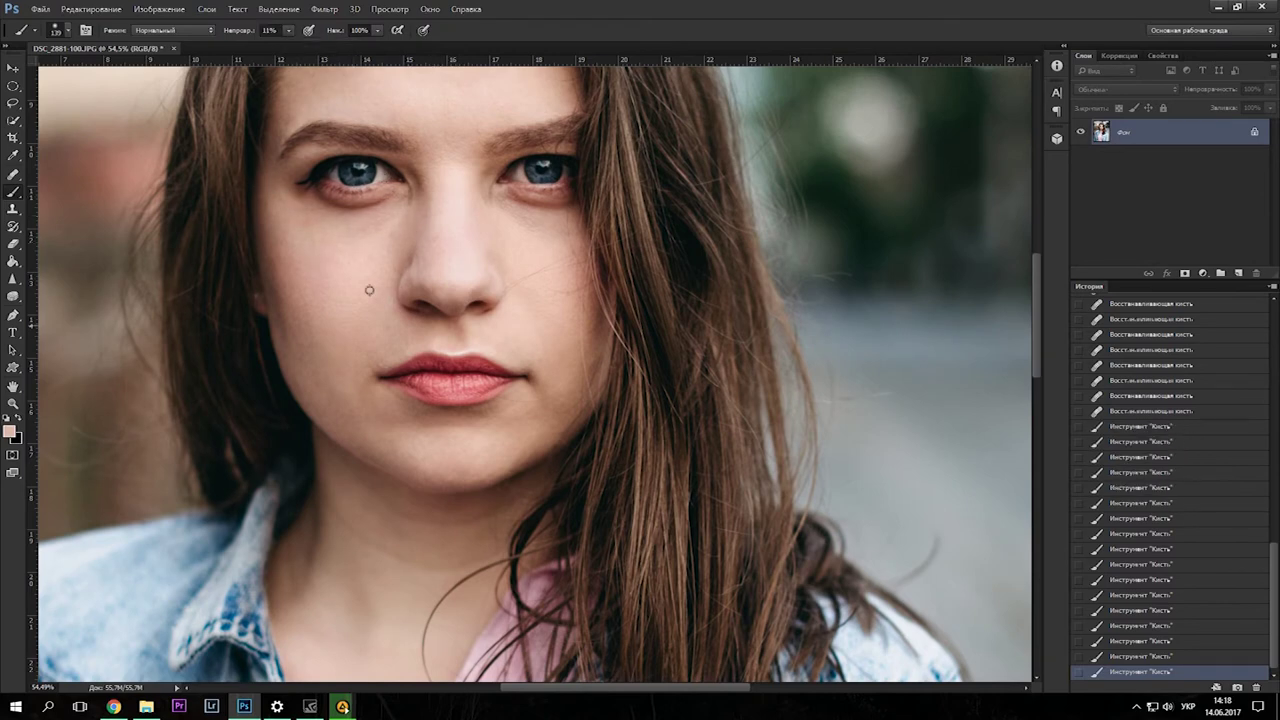
{"action": "scroll", "coordinate": [346, 283], "scroll_direction": "down", "scroll_amount": 3}
{"action": "scroll", "coordinate": [444, 162], "scroll_direction": "up", "scroll_amount": 3}
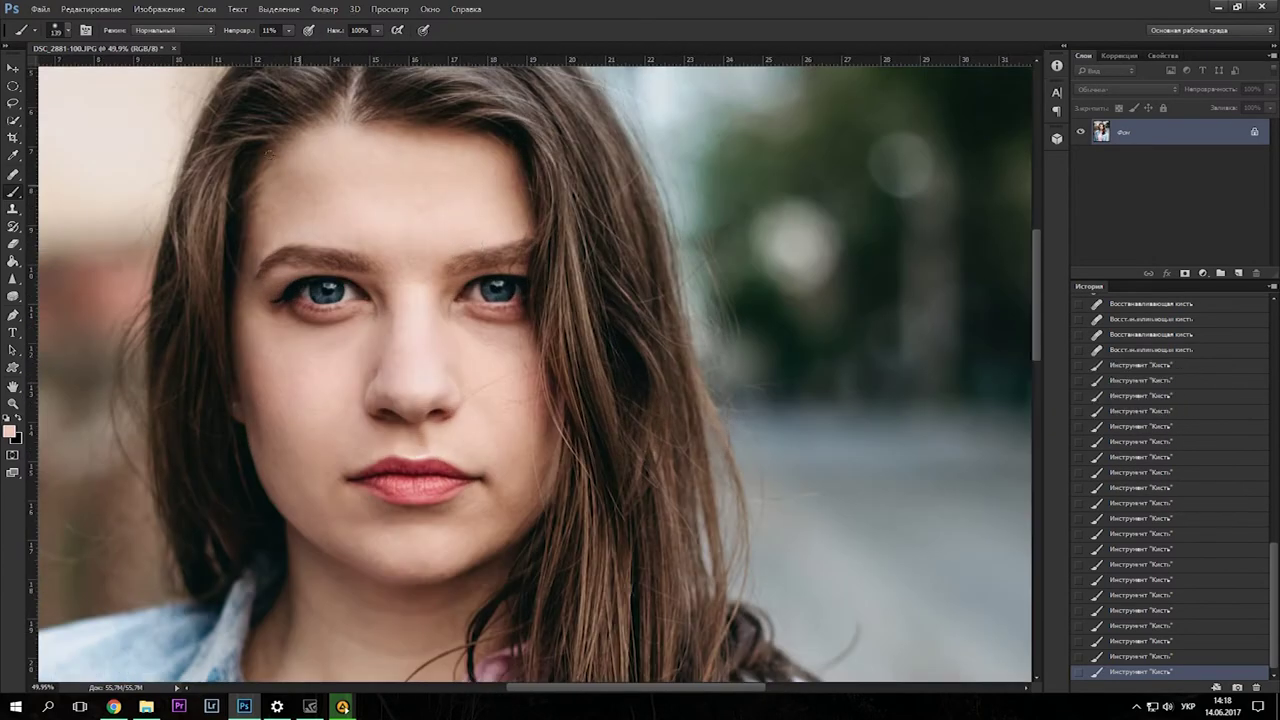
Paint more faint skin tone under the eyes to soften dark circles
{"action": "right_click", "coordinate": [306, 338]}
{"action": "key", "text": "Escape"}
{"action": "scroll", "coordinate": [668, 250], "scroll_direction": "down", "scroll_amount": 2}
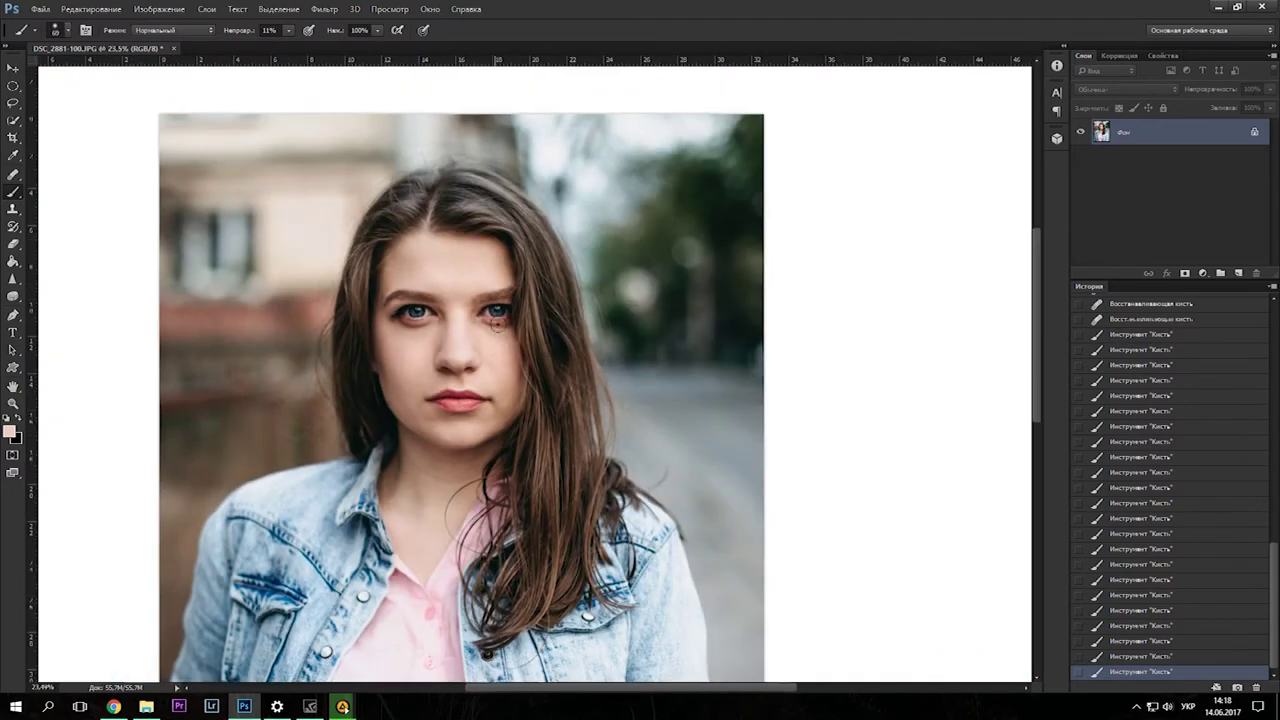
{"action": "scroll", "coordinate": [444, 352], "scroll_direction": "up", "scroll_amount": 2}
{"action": "left_click_drag", "start_coordinate": [443, 314], "coordinate": [470, 320]}
{"action": "scroll", "coordinate": [567, 236], "scroll_direction": "down", "scroll_amount": 2}
{"action": "scroll", "coordinate": [554, 274], "scroll_direction": "up", "scroll_amount": 1}
{"action": "scroll", "coordinate": [446, 250], "scroll_direction": "up", "scroll_amount": 1}
{"action": "scroll", "coordinate": [495, 334], "scroll_direction": "down", "scroll_amount": 1}
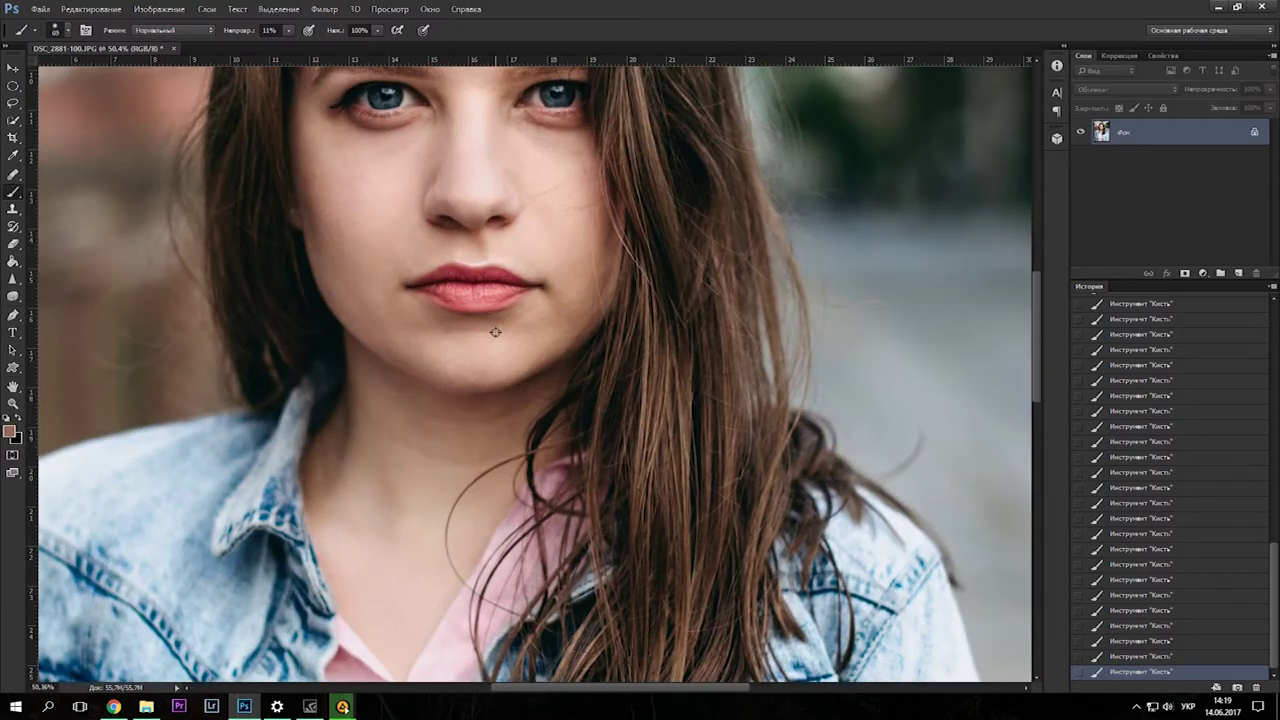
Make the brush much smaller while zooming around the face
{"action": "right_click", "coordinate": [480, 352]}
{"action": "key", "text": "Escape"}
{"action": "scroll", "coordinate": [620, 340], "scroll_direction": "down", "scroll_amount": 5}
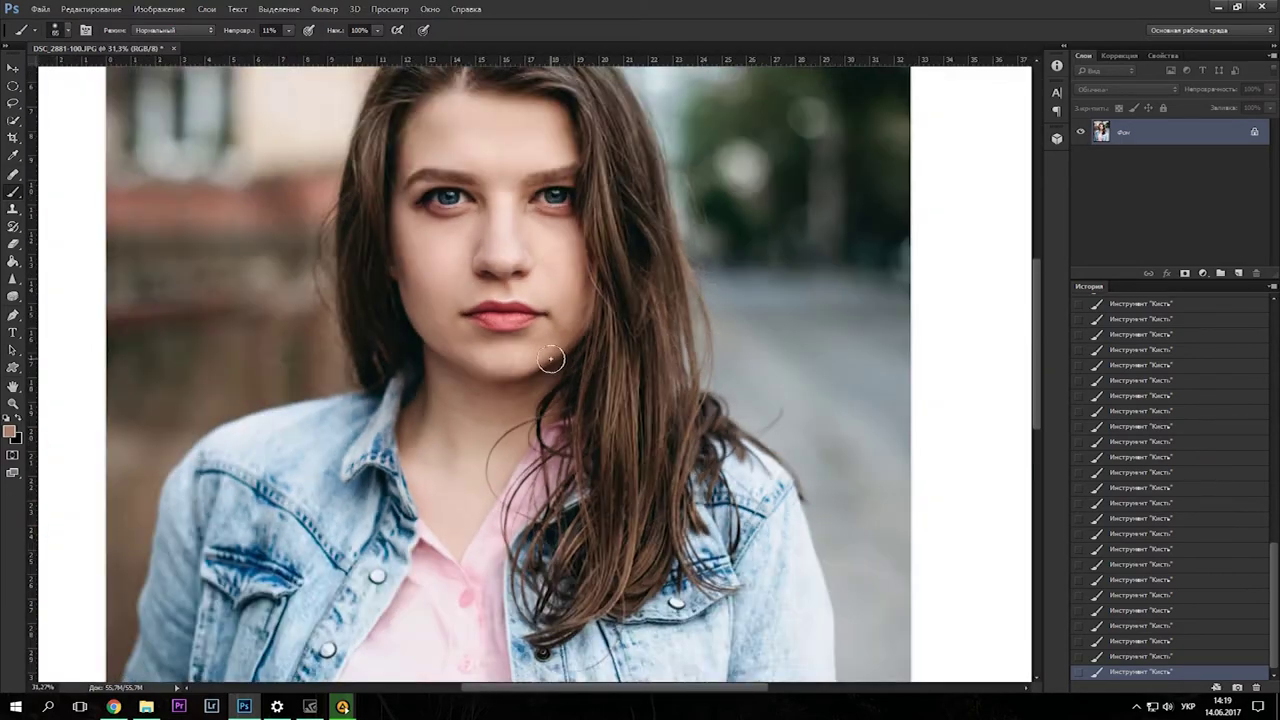
{"action": "scroll", "coordinate": [637, 333], "scroll_direction": "down", "scroll_amount": 3}
{"action": "scroll", "coordinate": [600, 280], "scroll_direction": "up", "scroll_amount": 3}
{"action": "scroll", "coordinate": [530, 235], "scroll_direction": "up", "scroll_amount": 4}
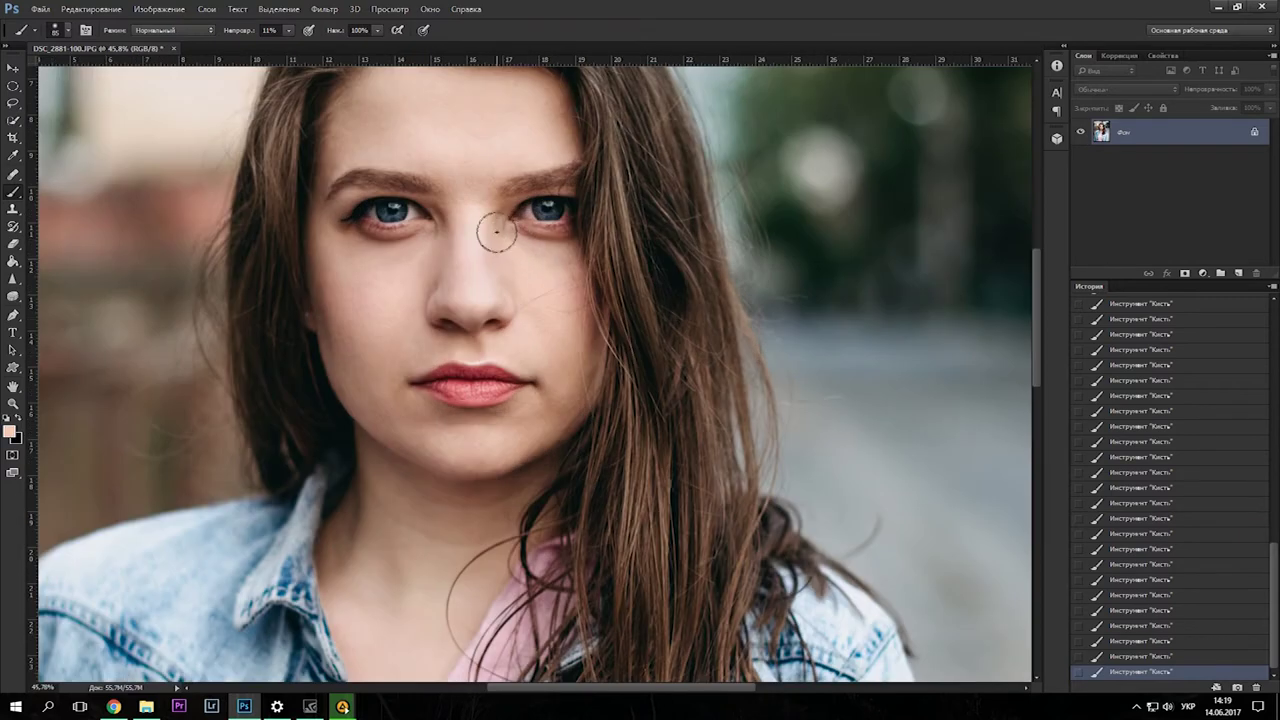
{"action": "key", "text": "bracketleft"}
{"action": "key", "text": "bracketleft"}
{"action": "key", "text": "bracketleft"}
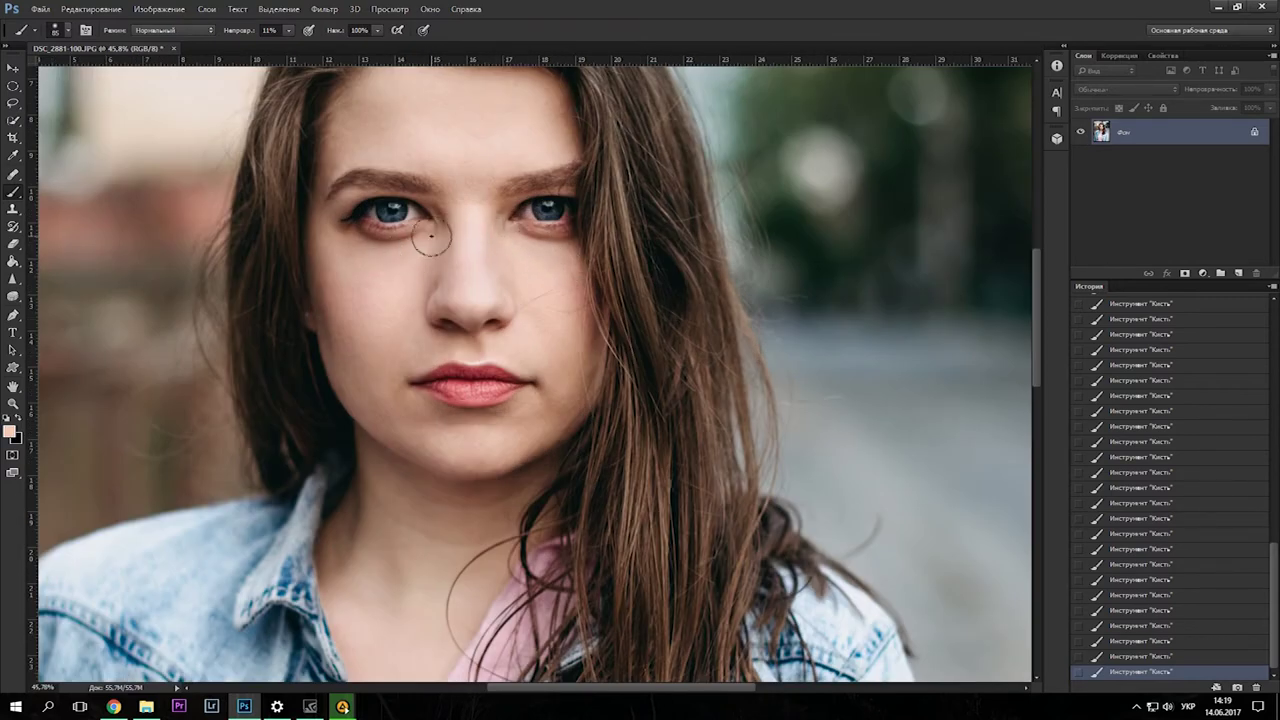
{"action": "scroll", "coordinate": [531, 277], "scroll_direction": "down", "scroll_amount": 2}
{"action": "scroll", "coordinate": [531, 277], "scroll_direction": "up", "scroll_amount": 1}
Heal the spots on the neck with the Healing Brush from sampled clean skin
{"action": "key", "text": "j"}
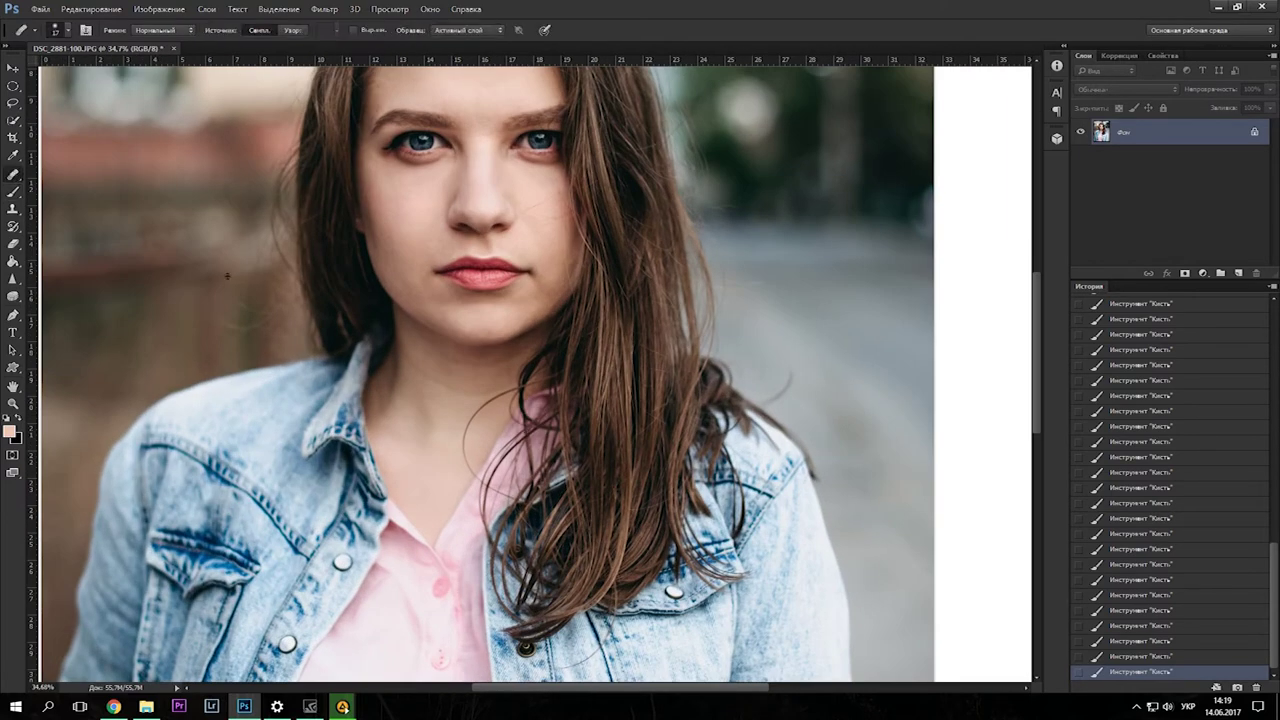
{"action": "right_click", "coordinate": [434, 412]}
{"action": "left_click", "coordinate": [414, 396]}
{"action": "left_click", "coordinate": [414, 370]}
{"action": "left_click", "coordinate": [422, 374]}
{"action": "left_click", "coordinate": [444, 386]}
{"action": "left_click", "coordinate": [461, 390]}
{"action": "left_click", "coordinate": [459, 395]}
{"action": "left_click", "coordinate": [456, 400]}
{"action": "left_click", "coordinate": [428, 392]}
{"action": "left_click", "coordinate": [418, 353]}
{"action": "left_click", "coordinate": [459, 363]}
{"action": "left_click", "coordinate": [484, 372]}
Paint 11% skin-tone touches along the jaw, neck and cheeks
{"action": "key", "text": "b"}
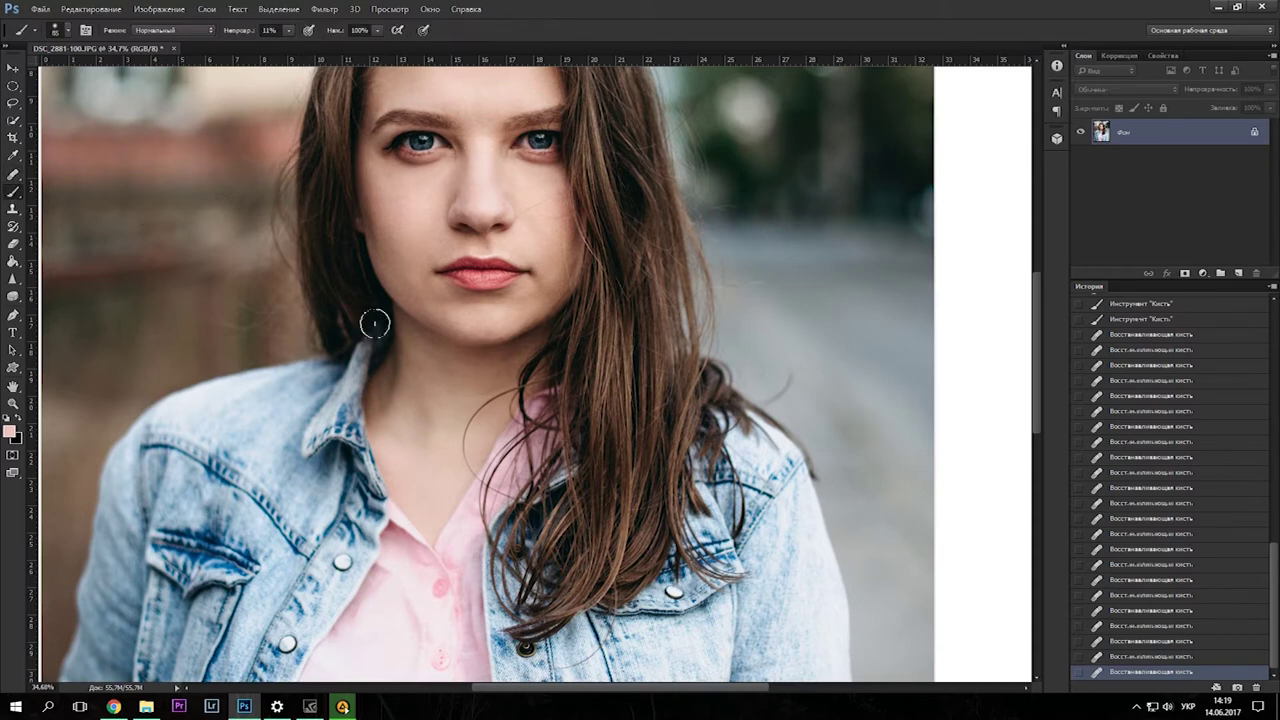
{"action": "left_click", "coordinate": [473, 385]}
{"action": "left_click", "coordinate": [437, 408]}
{"action": "right_click", "coordinate": [437, 408]}
{"action": "key", "text": "Escape"}
{"action": "left_click", "coordinate": [443, 357]}
{"action": "left_click", "coordinate": [427, 360]}
{"action": "left_click", "coordinate": [449, 400]}
{"action": "left_click", "coordinate": [540, 282]}
{"action": "left_click", "coordinate": [501, 310]}
{"action": "left_click", "coordinate": [600, 279]}
Zoom around to review the smoothed skin and open the Filter menu
{"action": "scroll", "coordinate": [565, 343], "scroll_direction": "down", "scroll_amount": 5}
{"action": "scroll", "coordinate": [625, 142], "scroll_direction": "up", "scroll_amount": 3}
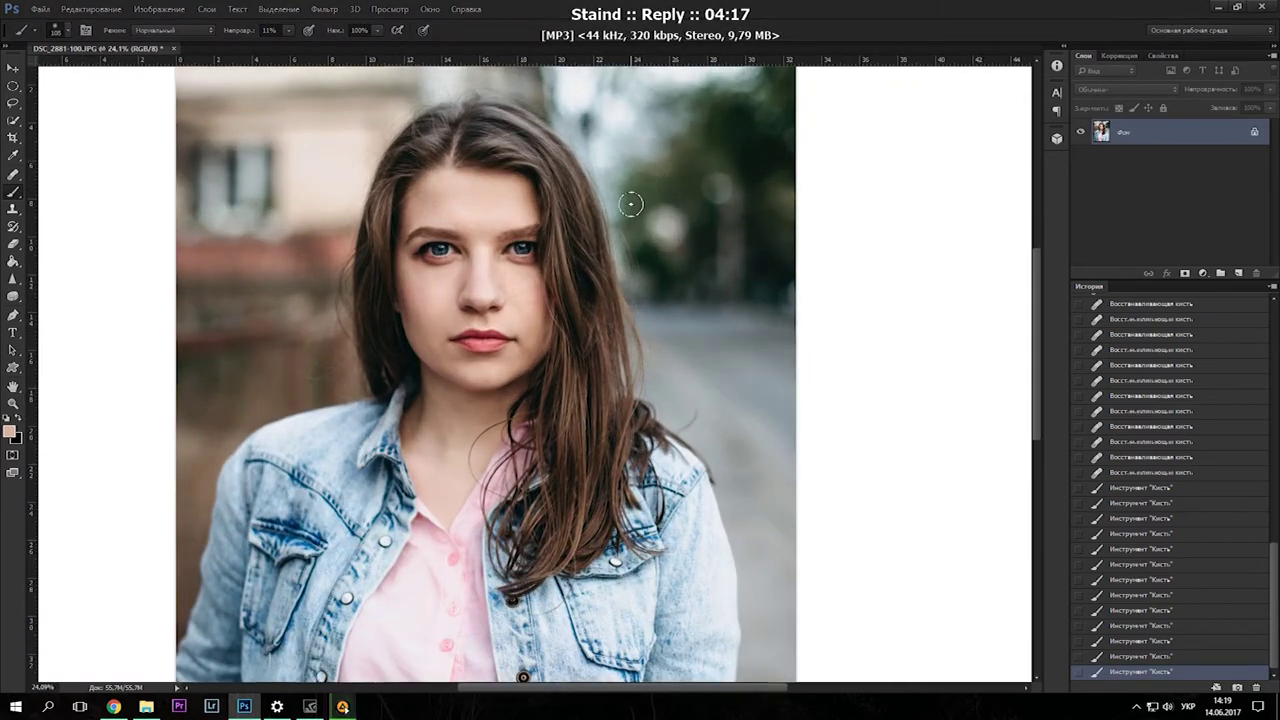
{"action": "scroll", "coordinate": [634, 200], "scroll_direction": "down", "scroll_amount": 2}
{"action": "scroll", "coordinate": [643, 155], "scroll_direction": "up", "scroll_amount": 3}
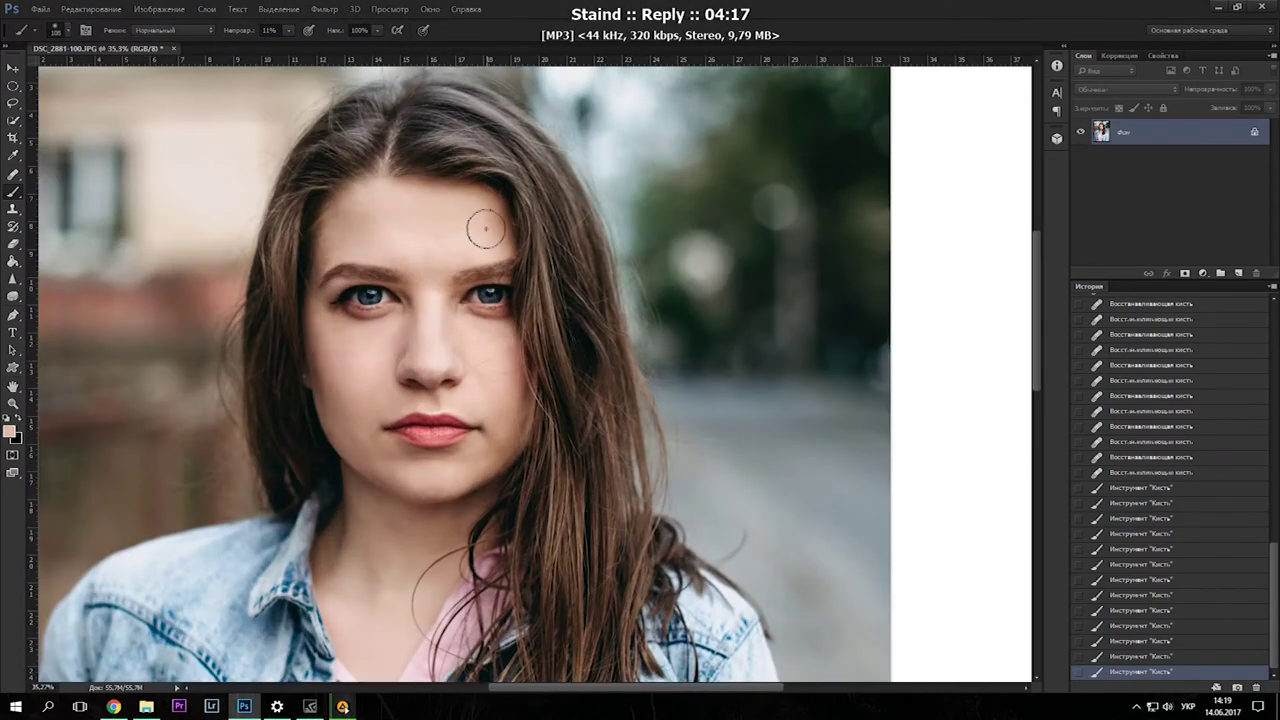
{"action": "scroll", "coordinate": [510, 300], "scroll_direction": "down", "scroll_amount": 1}
{"action": "scroll", "coordinate": [515, 370], "scroll_direction": "down", "scroll_amount": 1}
{"action": "left_click", "coordinate": [324, 9]}
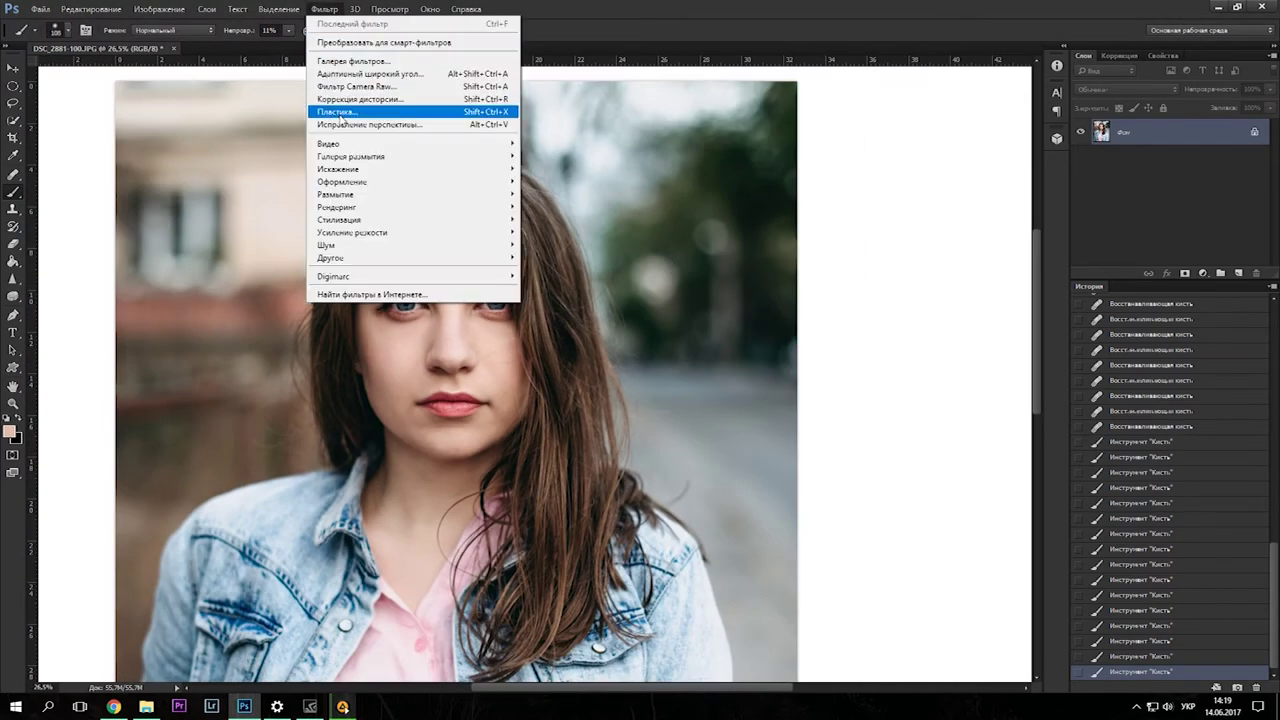
Open Liquify and shrink its brush to 418 while zooming in on the face
{"action": "left_click", "coordinate": [337, 112]}
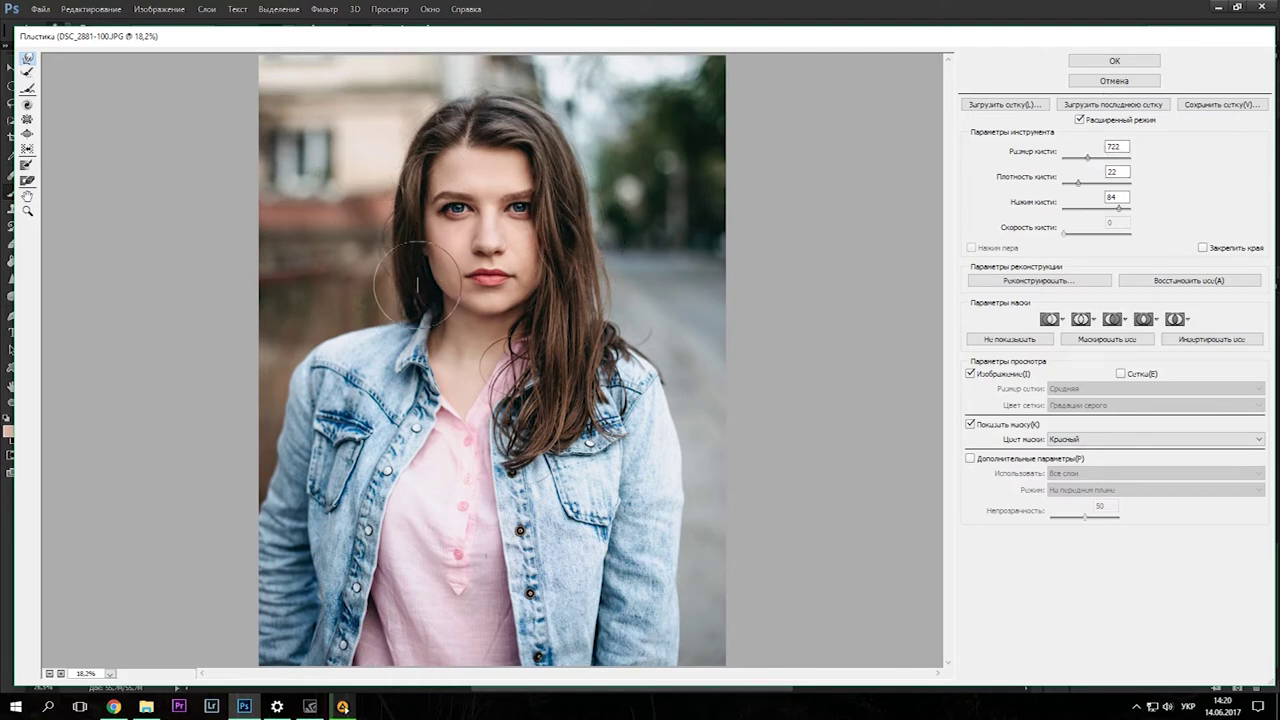
{"action": "key", "text": "bracketleft"}
{"action": "key", "text": "bracketleft"}
{"action": "key", "text": "bracketleft"}
{"action": "key", "text": "ctrl+plus"}
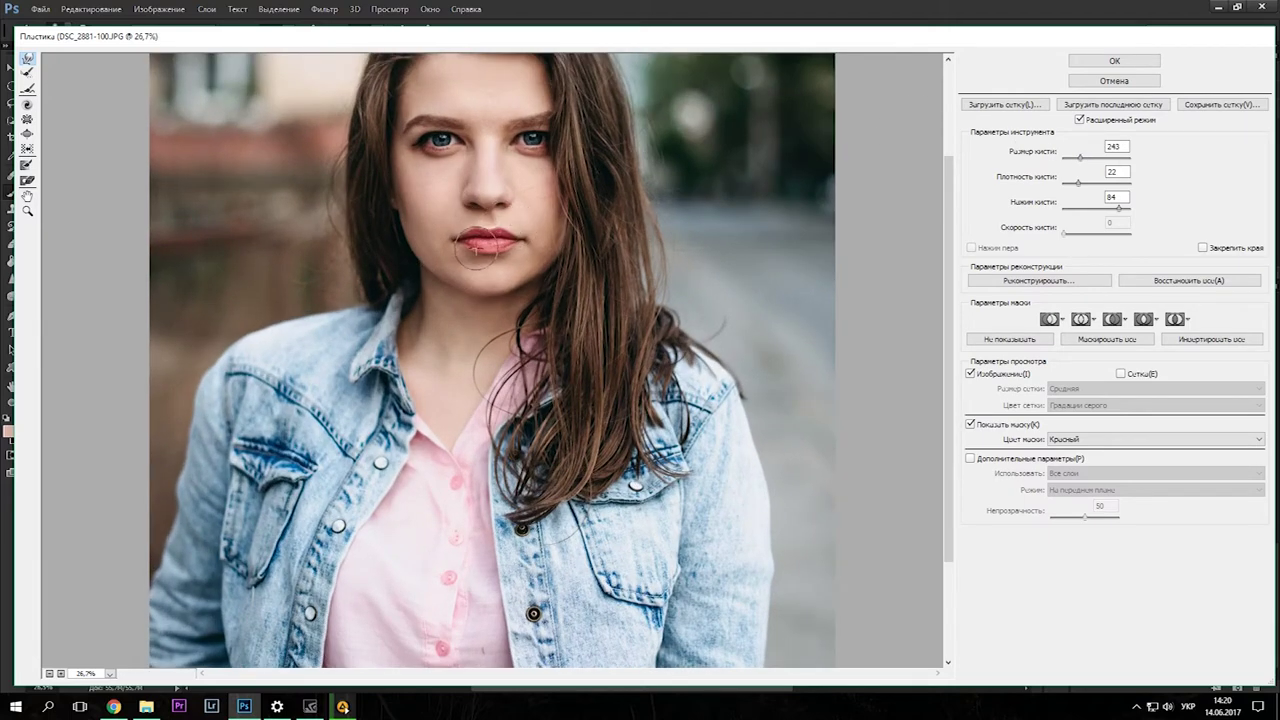
{"action": "scroll", "coordinate": [474, 220], "scroll_direction": "down", "scroll_amount": 2}
{"action": "scroll", "coordinate": [470, 203], "scroll_direction": "up", "scroll_amount": 1}
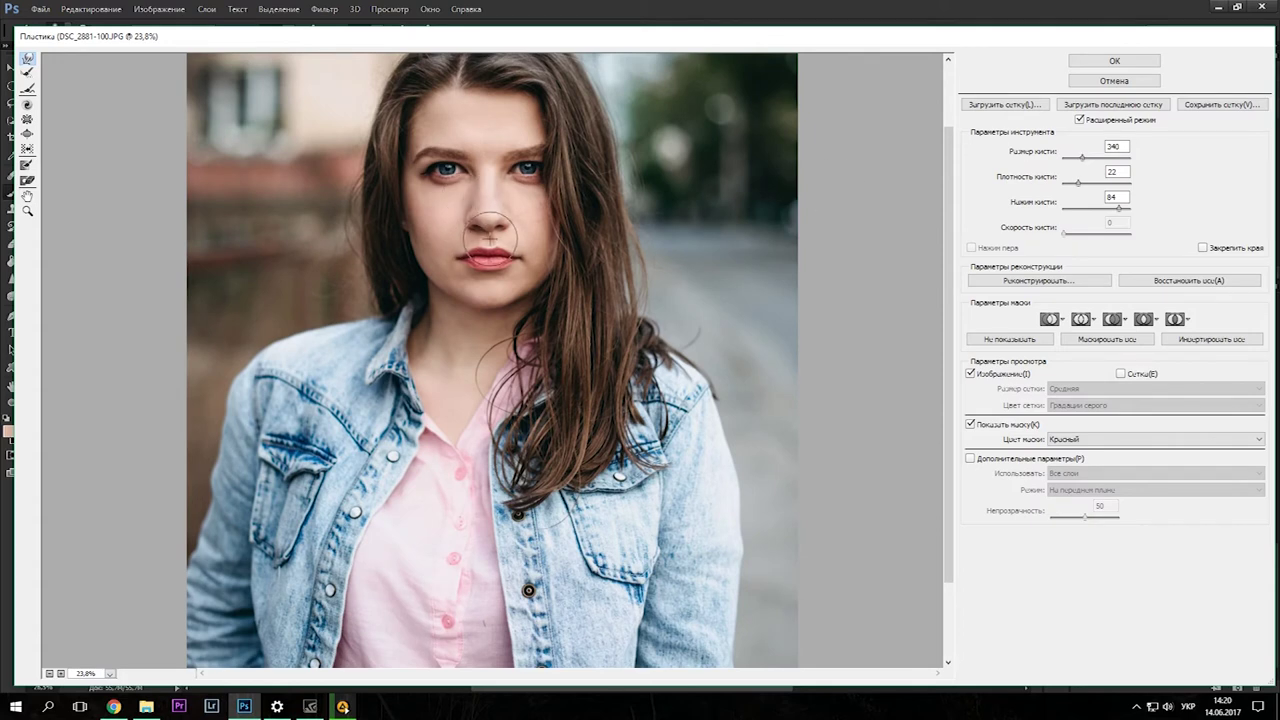
{"action": "scroll", "coordinate": [642, 270], "scroll_direction": "down", "scroll_amount": 1}
{"action": "scroll", "coordinate": [642, 270], "scroll_direction": "down", "scroll_amount": 1}
{"action": "scroll", "coordinate": [642, 270], "scroll_direction": "up", "scroll_amount": 2}
Enlarge the Liquify brush, reset its settings, and apply the face reshape
{"action": "key", "text": "bracketright"}
{"action": "key", "text": "bracketright"}
{"action": "key", "text": "bracketright"}
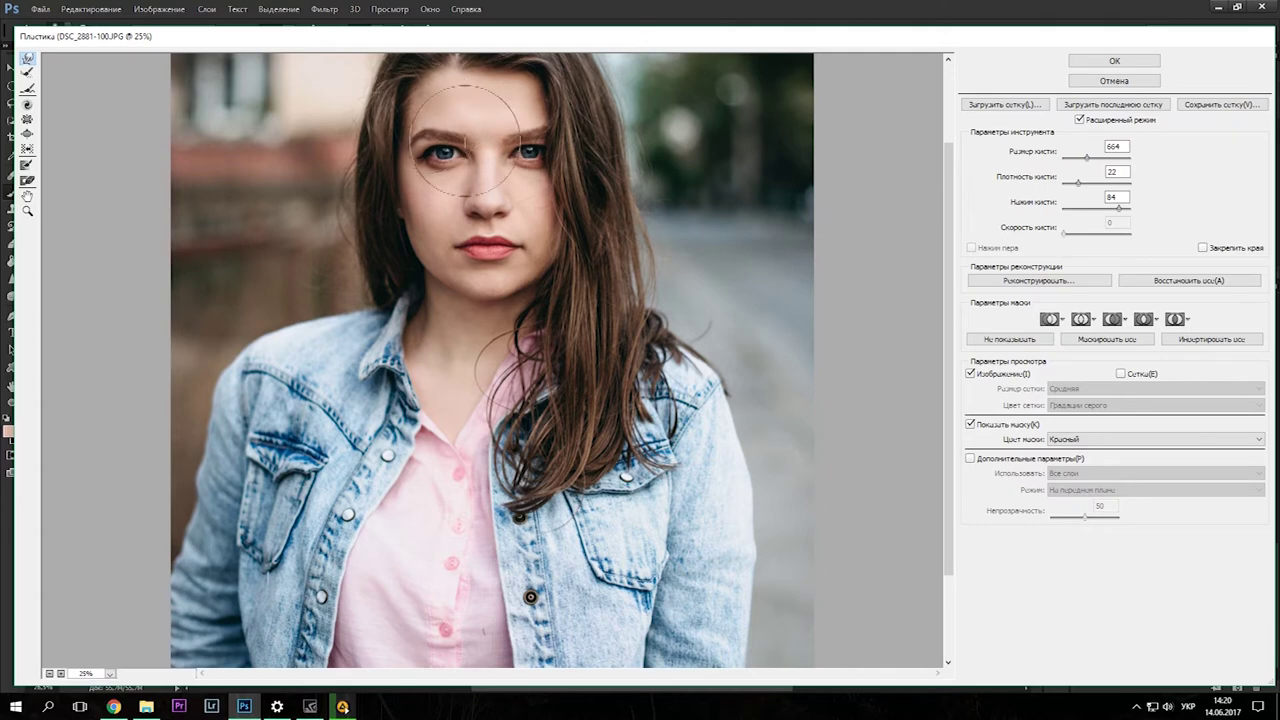
{"action": "scroll", "coordinate": [545, 390], "scroll_direction": "down", "scroll_amount": 2}
{"action": "key", "text": "bracketright"}
{"action": "key", "text": "bracketright"}
{"action": "key", "text": "bracketright"}
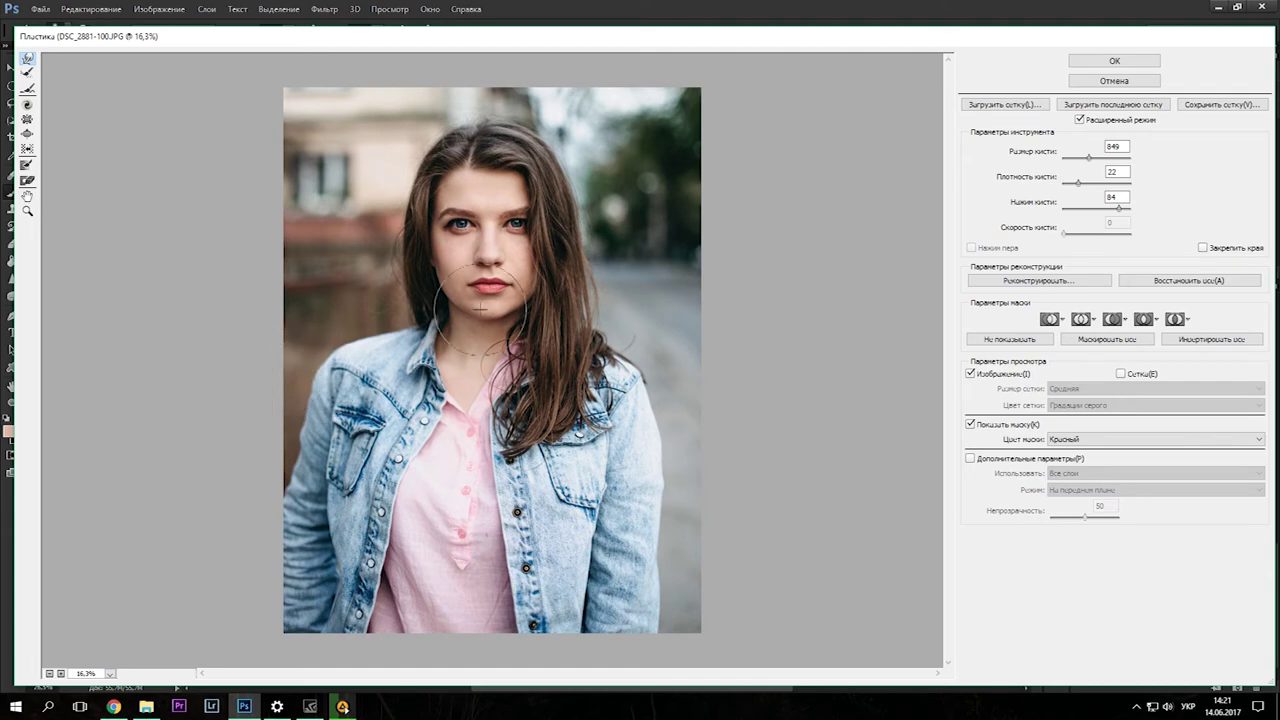
{"action": "scroll", "coordinate": [600, 220], "scroll_direction": "up", "scroll_amount": 1}
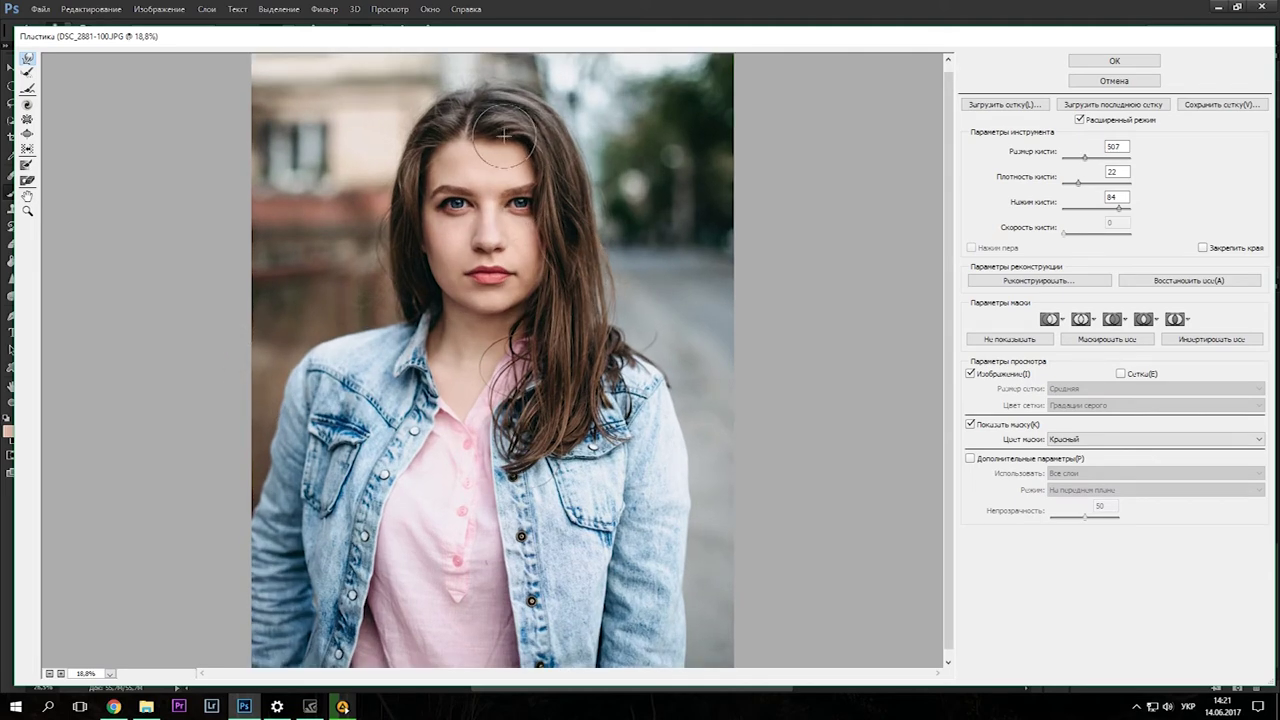
{"action": "left_click", "coordinate": [1114, 81], "text": "alt"}
{"action": "left_click", "coordinate": [1121, 63]}
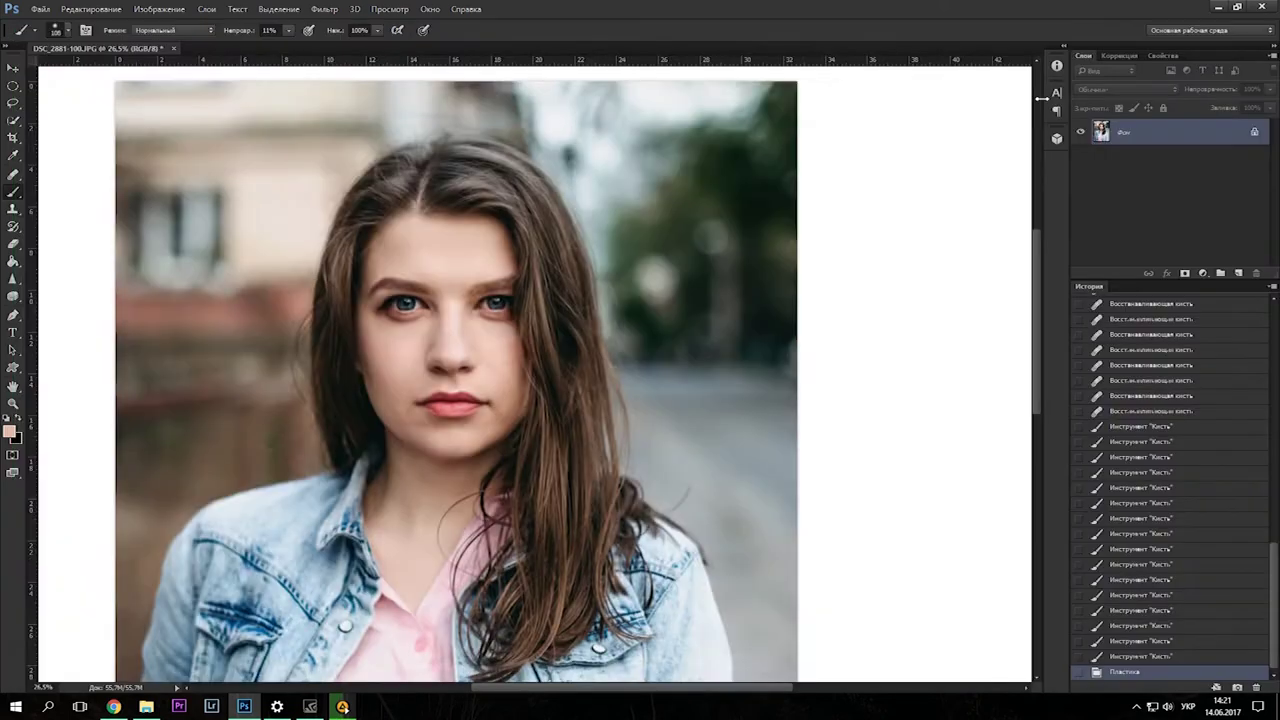
Paint two small soft Brush dabs on the skin near the eyes
{"action": "scroll", "coordinate": [603, 246], "scroll_direction": "up", "scroll_amount": 1}
{"action": "scroll", "coordinate": [410, 215], "scroll_direction": "up", "scroll_amount": 1}
{"action": "scroll", "coordinate": [408, 213], "scroll_direction": "up", "scroll_amount": 1}
{"action": "left_click", "coordinate": [363, 247]}
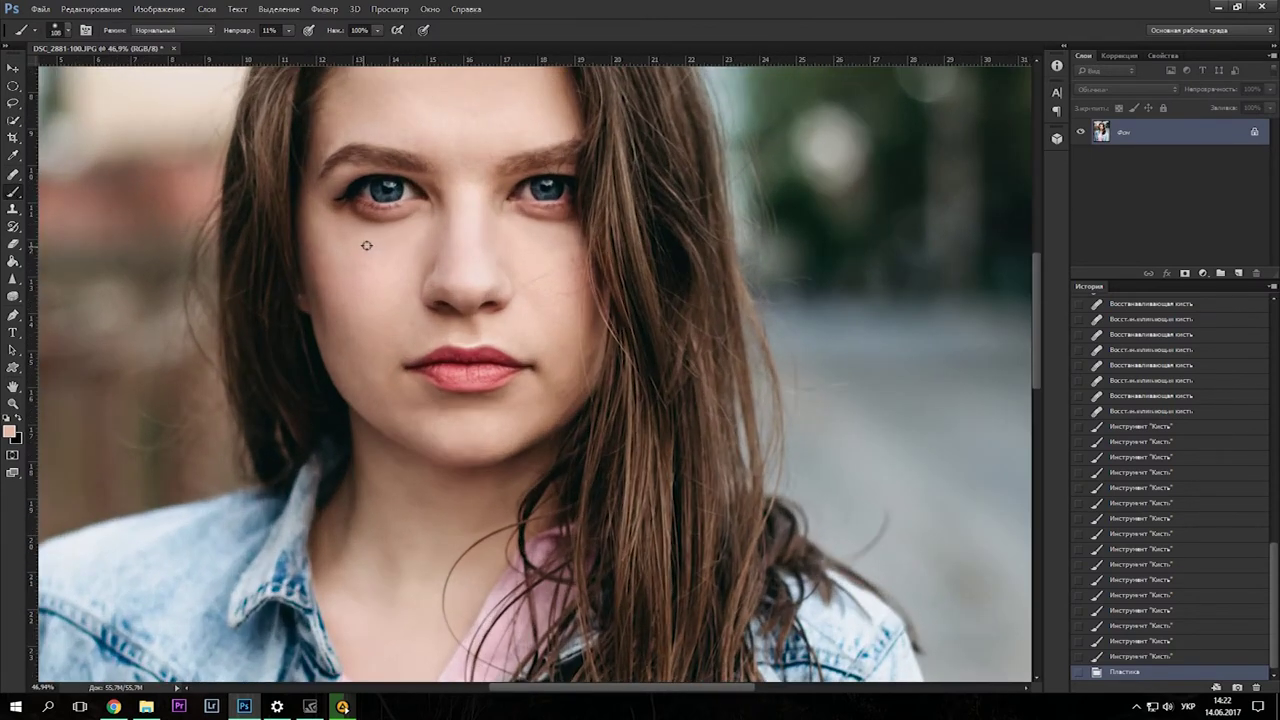
{"action": "left_click", "coordinate": [556, 214]}
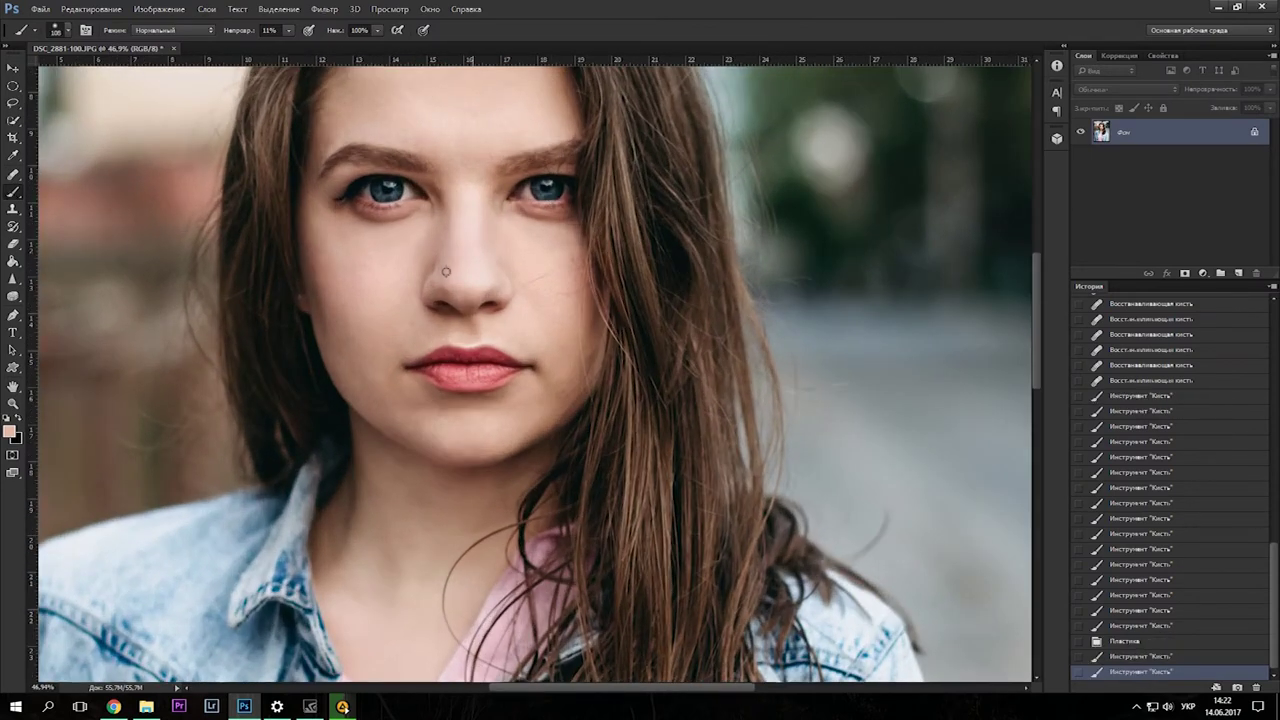
{"action": "scroll", "coordinate": [550, 170], "scroll_direction": "up", "scroll_amount": 1}
Brighten the irises of both eyes with the Dodge tool
{"action": "right_click", "coordinate": [12, 296]}
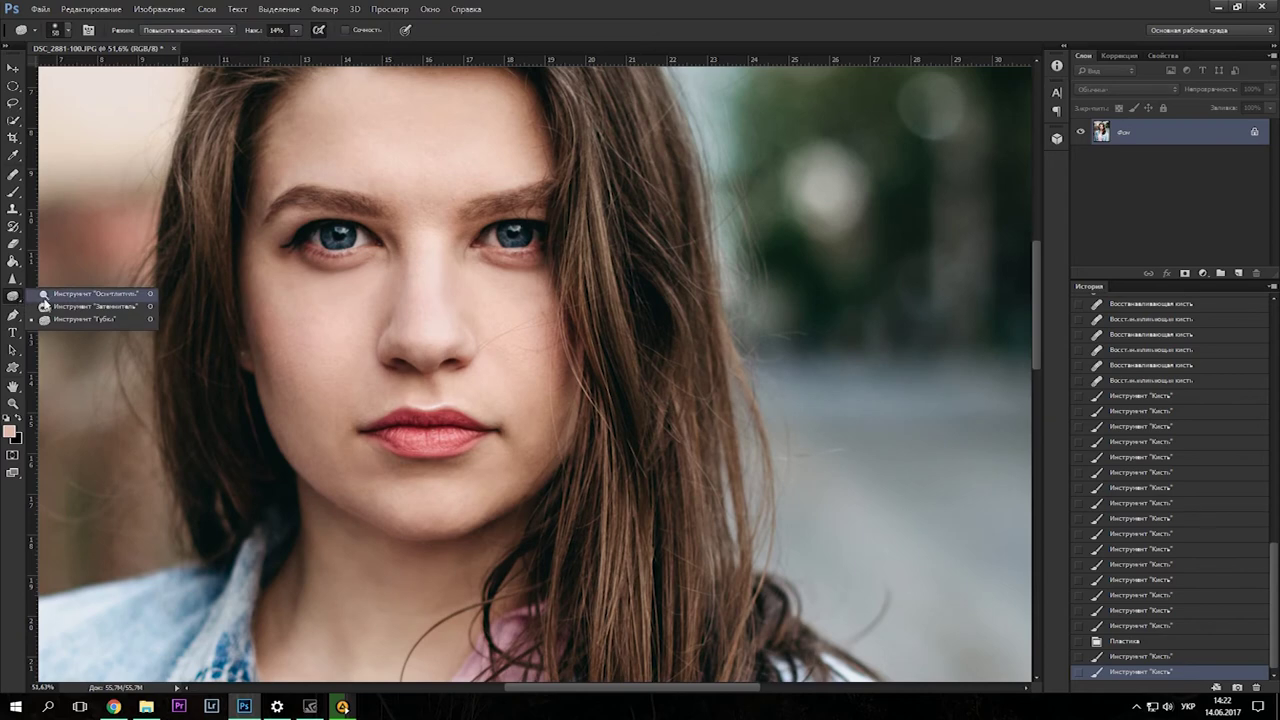
{"action": "left_click", "coordinate": [70, 291]}
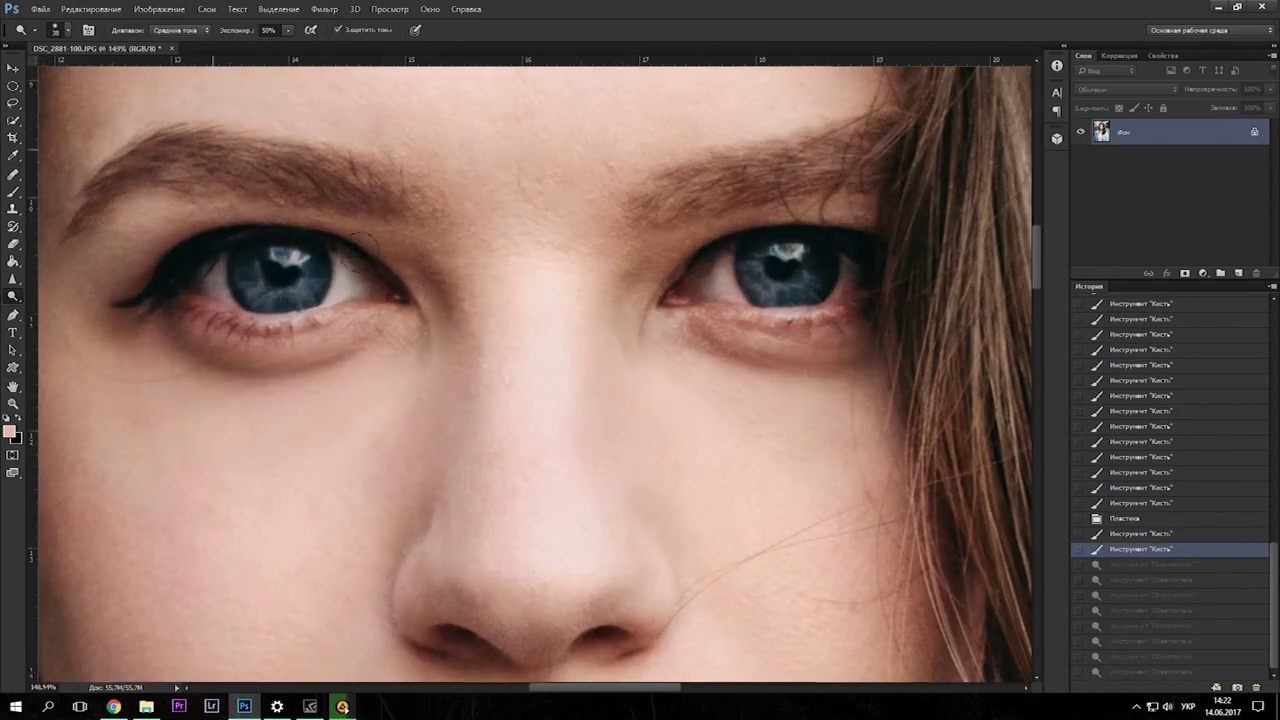
{"action": "right_click", "coordinate": [365, 267]}
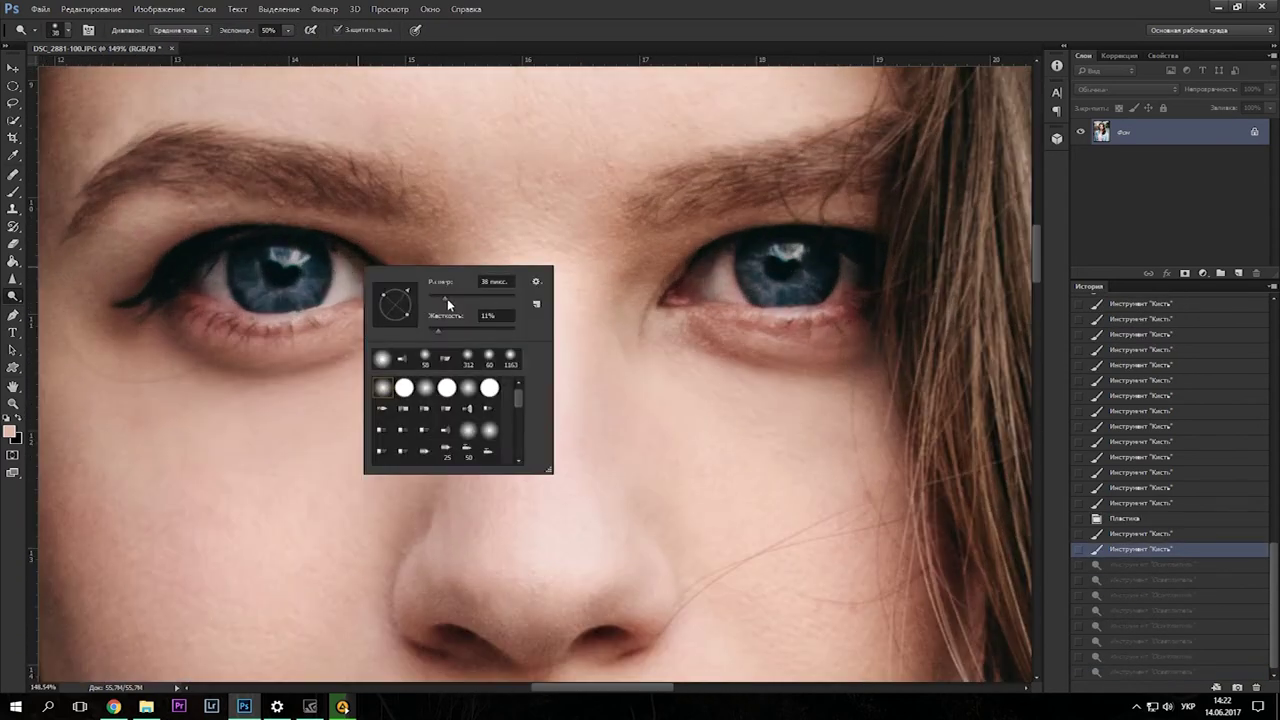
{"action": "left_click", "coordinate": [291, 262]}
{"action": "scroll", "coordinate": [593, 289], "scroll_direction": "down", "scroll_amount": 1}
{"action": "left_click_drag", "start_coordinate": [742, 260], "coordinate": [710, 265]}
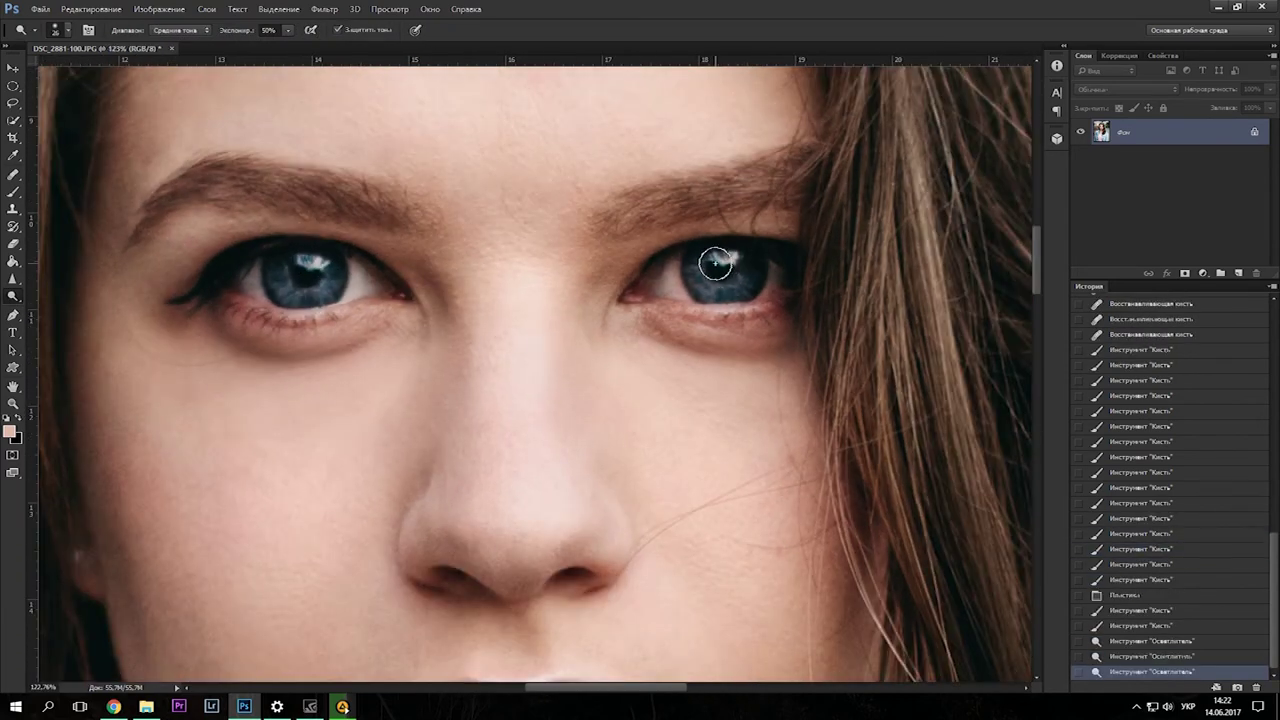
{"action": "scroll", "coordinate": [710, 265], "scroll_direction": "down", "scroll_amount": 1}
Darken the shading around the chin and lower face with four Burn strokes
{"action": "left_click", "coordinate": [13, 174]}
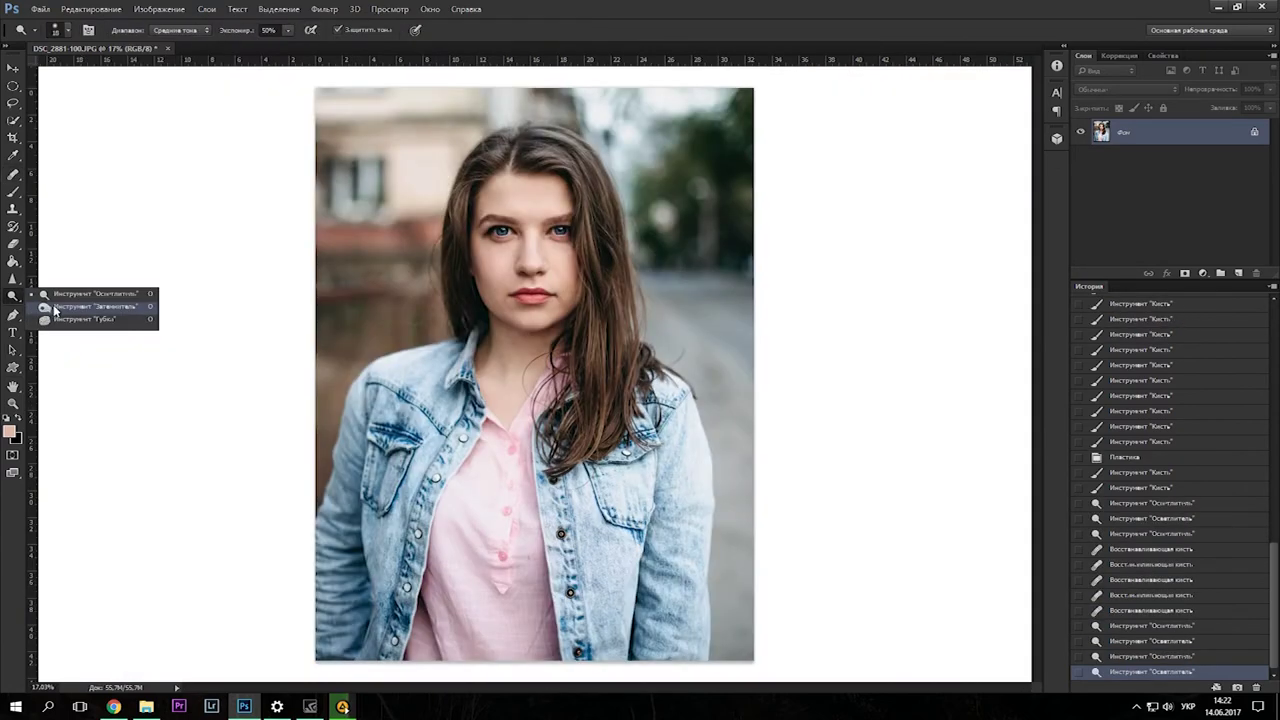
{"action": "left_click", "coordinate": [55, 311]}
{"action": "right_click", "coordinate": [725, 327]}
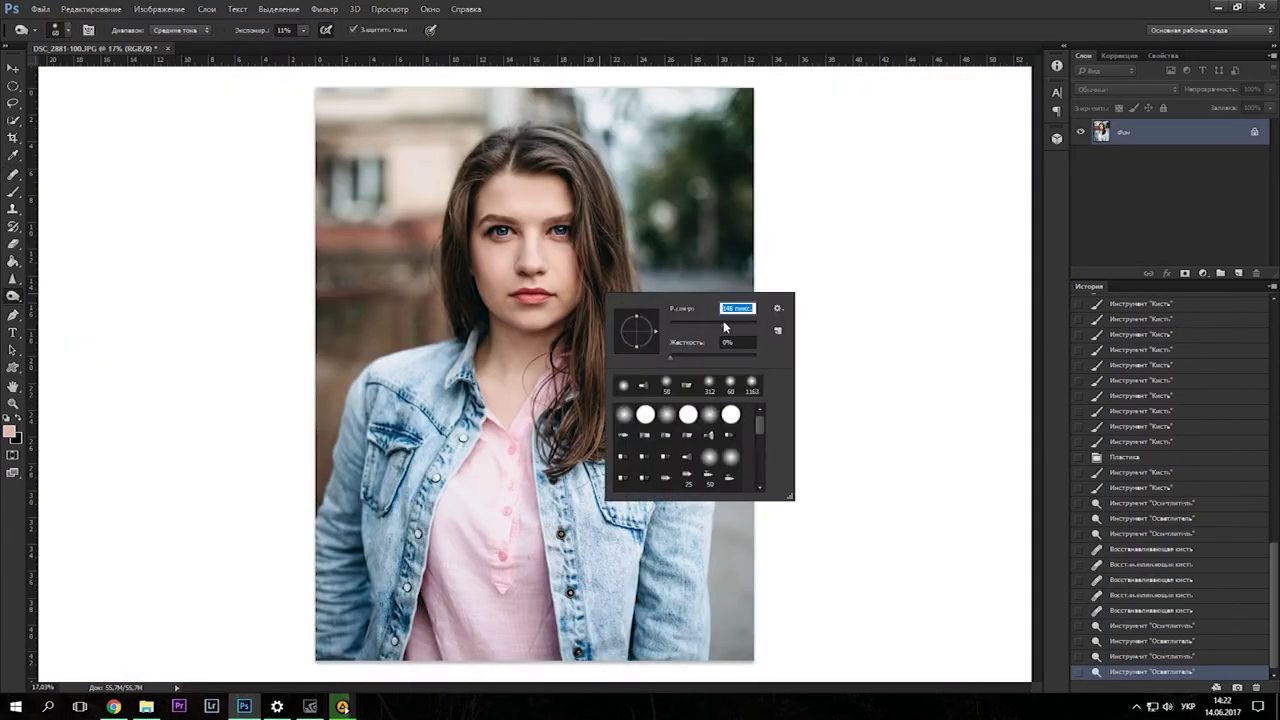
{"action": "left_click", "coordinate": [490, 305]}
{"action": "left_click", "coordinate": [560, 300]}
{"action": "scroll", "coordinate": [560, 295], "scroll_direction": "up", "scroll_amount": 2}
{"action": "left_click", "coordinate": [487, 325]}
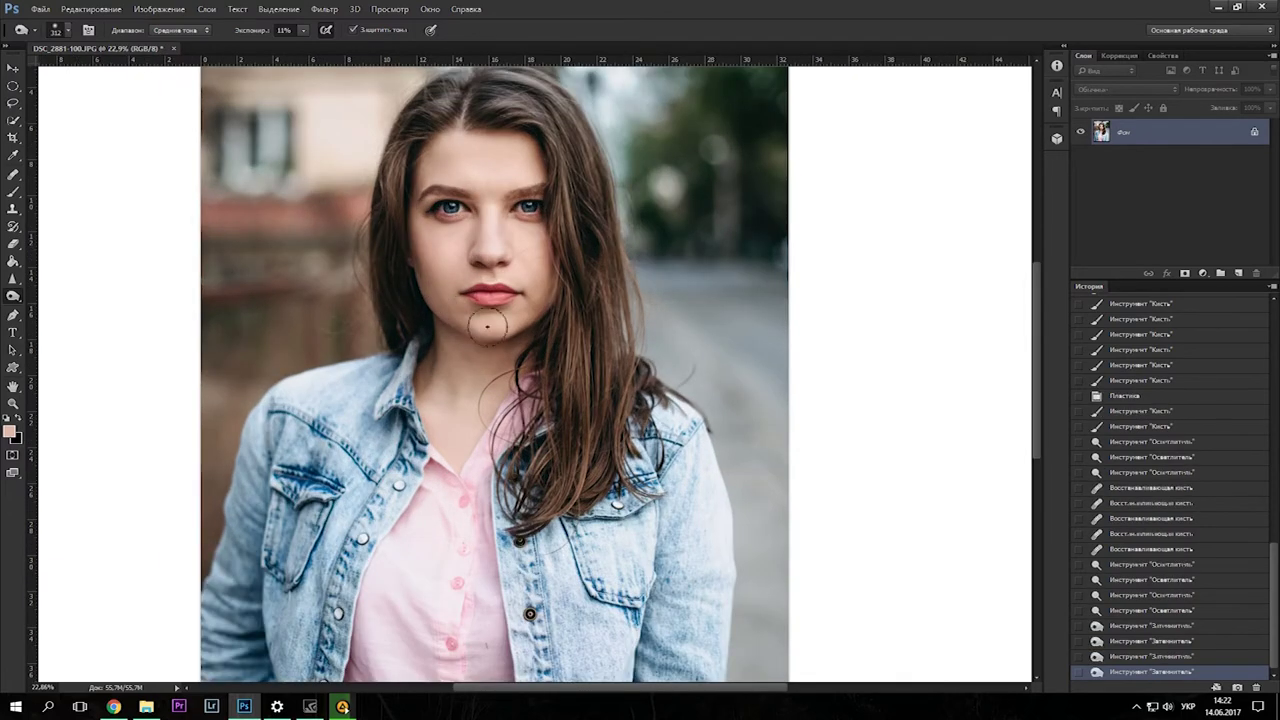
{"action": "scroll", "coordinate": [487, 325], "scroll_direction": "down", "scroll_amount": 2}
{"action": "left_click", "coordinate": [620, 325]}
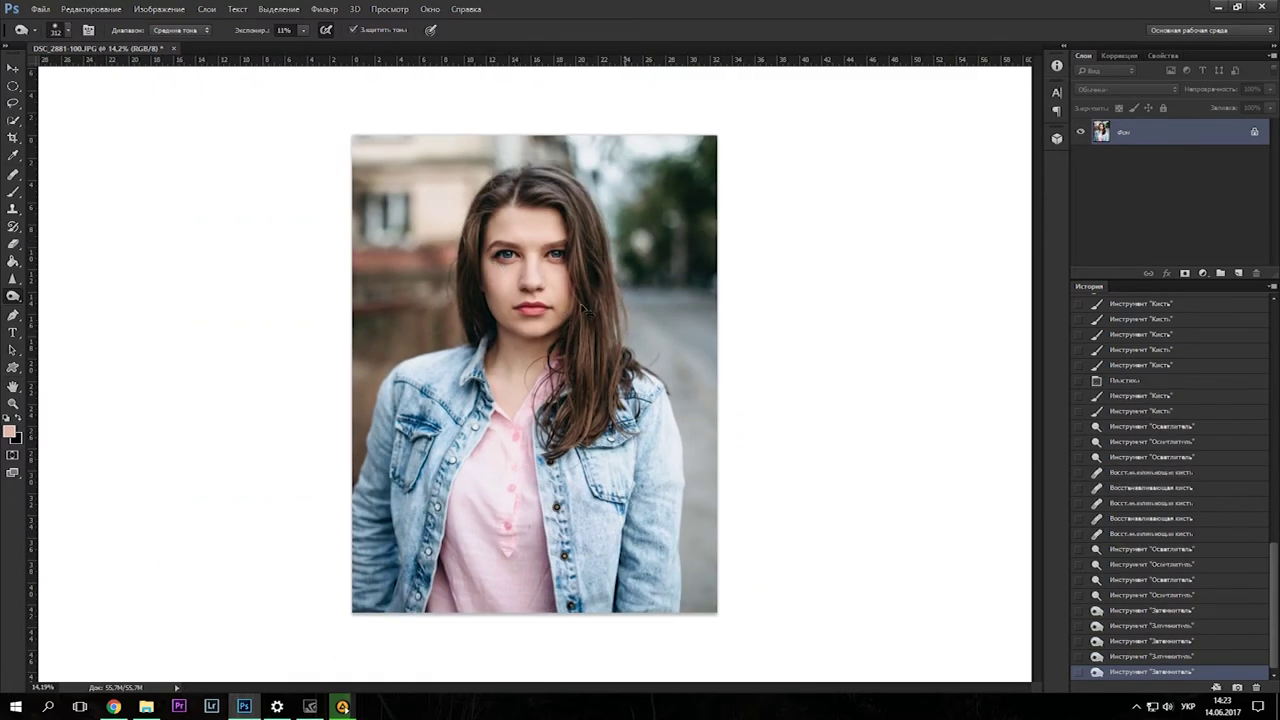
Switch back to the Healing Brush and bring up its brush size settings
{"action": "key", "text": "j"}
{"action": "scroll", "coordinate": [559, 553], "scroll_direction": "up", "scroll_amount": 3}
{"action": "scroll", "coordinate": [450, 455], "scroll_direction": "down", "scroll_amount": 1}
{"action": "right_click", "coordinate": [454, 443]}
Adjust the Dodge exposure and lighten the nose with brightening strokes
{"action": "left_click", "coordinate": [448, 418], "text": "alt"}
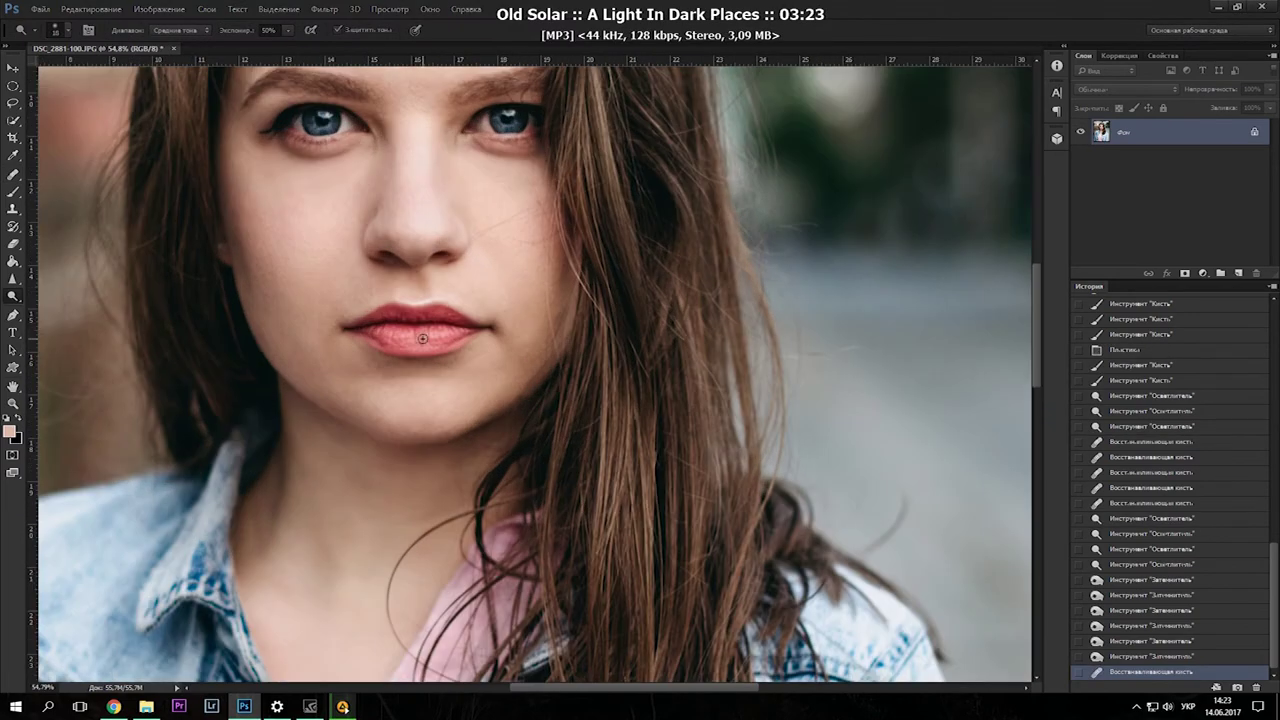
{"action": "right_click", "coordinate": [458, 334]}
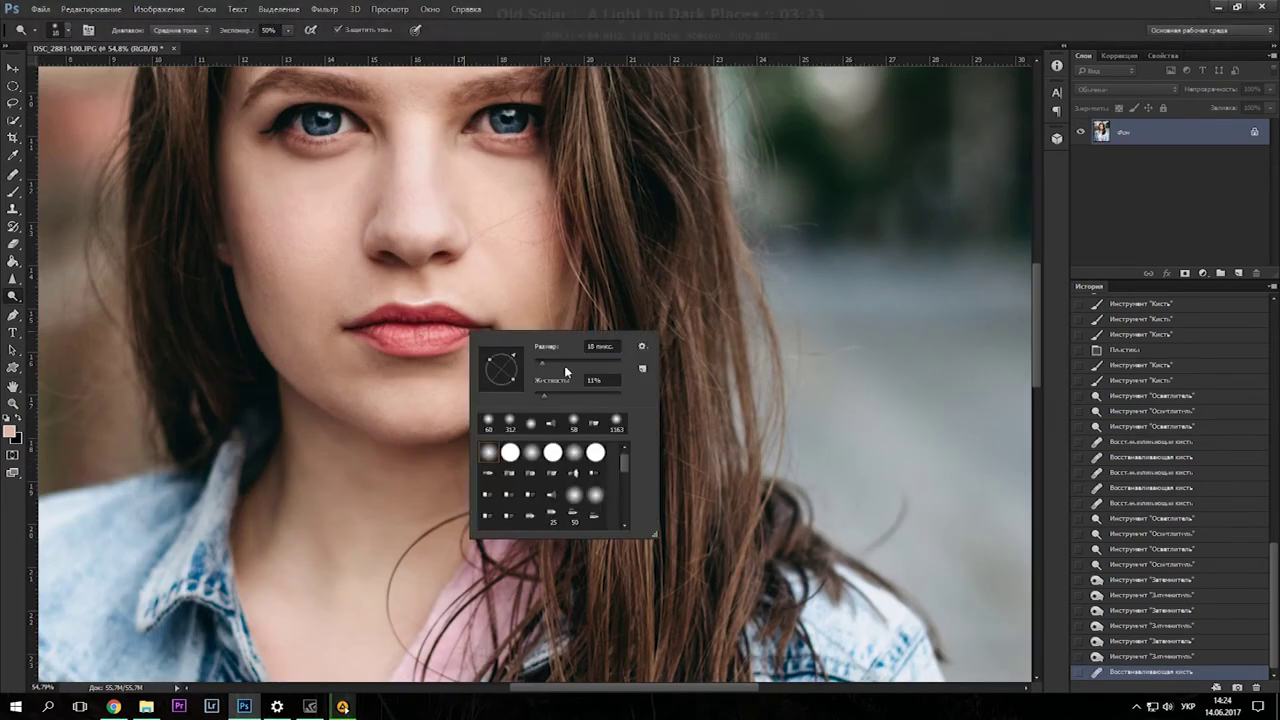
{"action": "left_click", "coordinate": [286, 31]}
{"action": "mouse_move", "coordinate": [444, 222]}
{"action": "left_mouse_down"}
{"action": "mouse_move", "coordinate": [408, 228]}
{"action": "mouse_move", "coordinate": [430, 236]}
{"action": "left_mouse_up"}
{"action": "scroll", "coordinate": [606, 268], "scroll_direction": "down", "scroll_amount": 2}
{"action": "scroll", "coordinate": [606, 268], "scroll_direction": "down", "scroll_amount": 2}
{"action": "scroll", "coordinate": [606, 268], "scroll_direction": "down", "scroll_amount": 1}
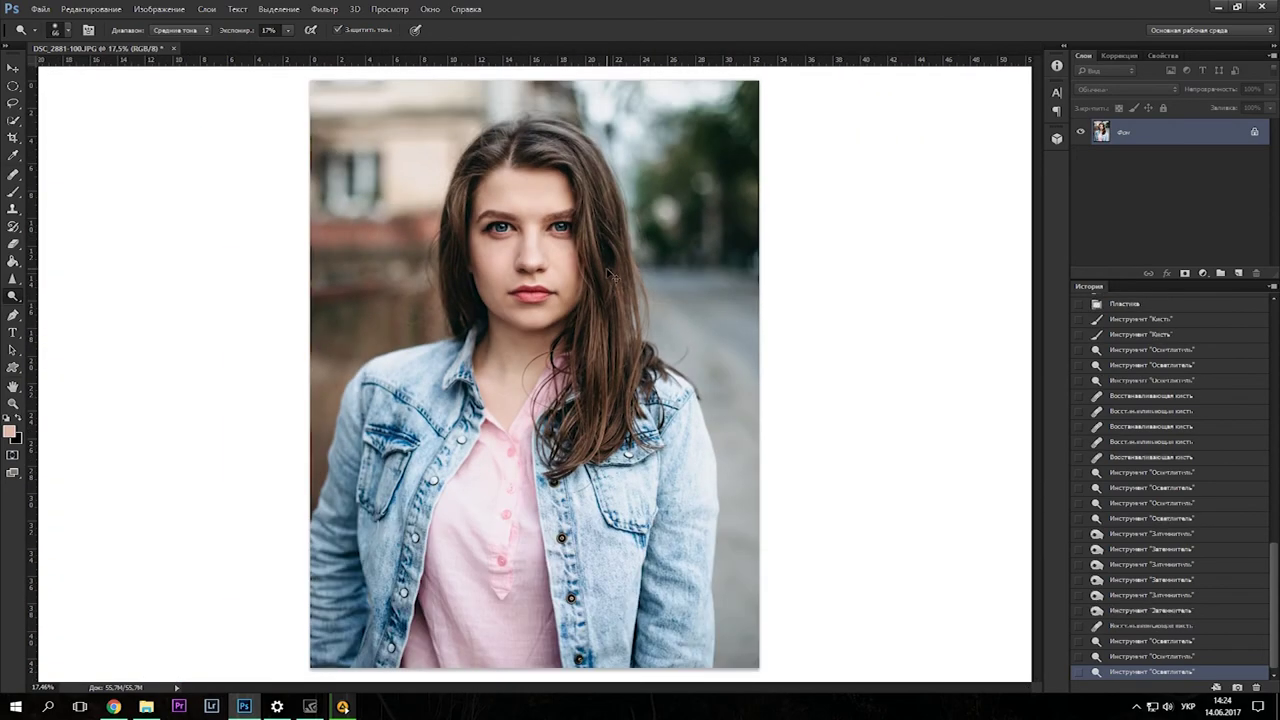
{"action": "scroll", "coordinate": [590, 262], "scroll_direction": "up", "scroll_amount": 1}
{"action": "scroll", "coordinate": [580, 257], "scroll_direction": "up", "scroll_amount": 1}
Dodge further areas of the face and the lips
{"action": "left_click", "coordinate": [457, 313]}
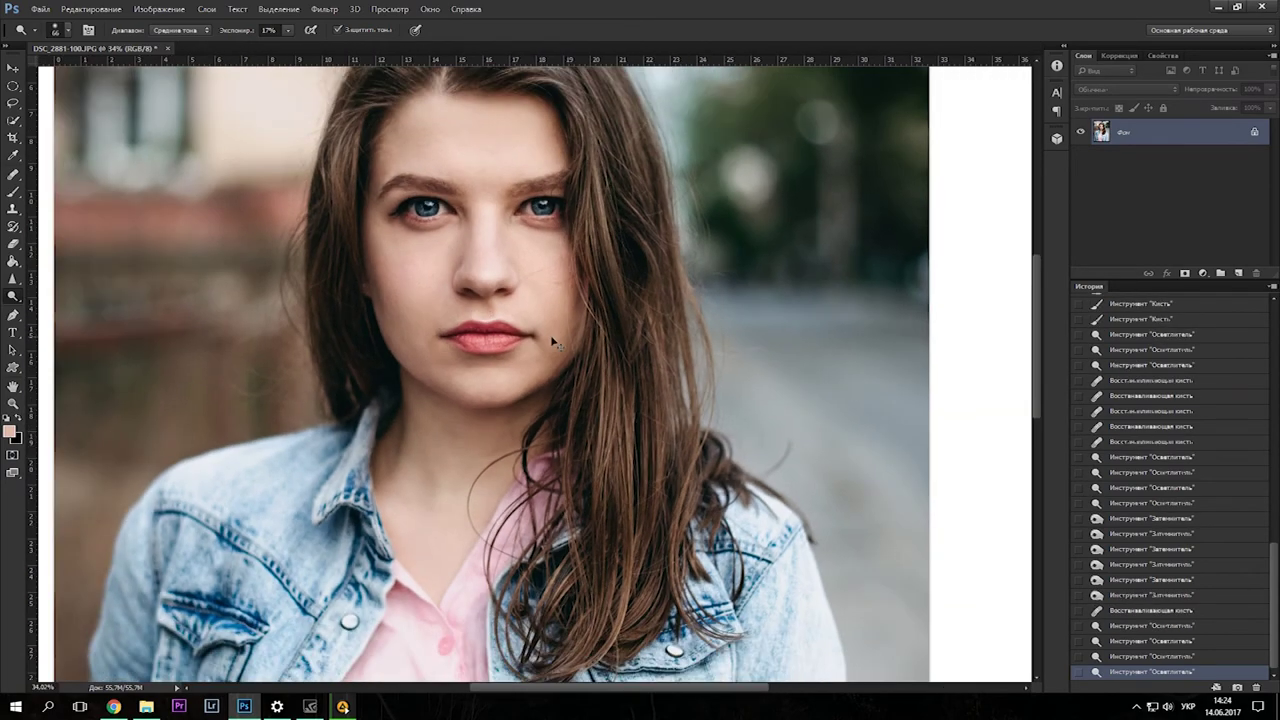
{"action": "scroll", "coordinate": [457, 313], "scroll_direction": "up", "scroll_amount": 1}
{"action": "left_click", "coordinate": [443, 316]}
{"action": "right_click", "coordinate": [443, 316]}
{"action": "left_click", "coordinate": [443, 316]}
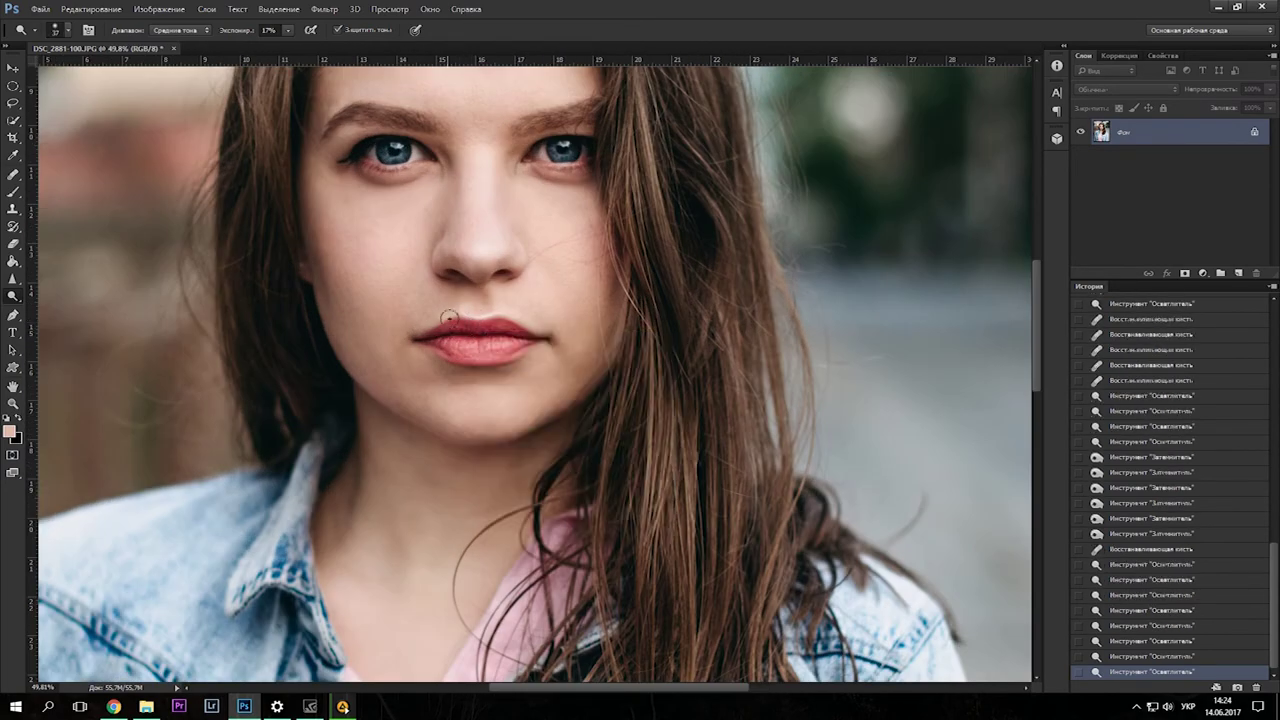
{"action": "scroll", "coordinate": [460, 316], "scroll_direction": "down", "scroll_amount": 1}
{"action": "scroll", "coordinate": [588, 338], "scroll_direction": "down", "scroll_amount": 2}
{"action": "scroll", "coordinate": [588, 338], "scroll_direction": "up", "scroll_amount": 1}
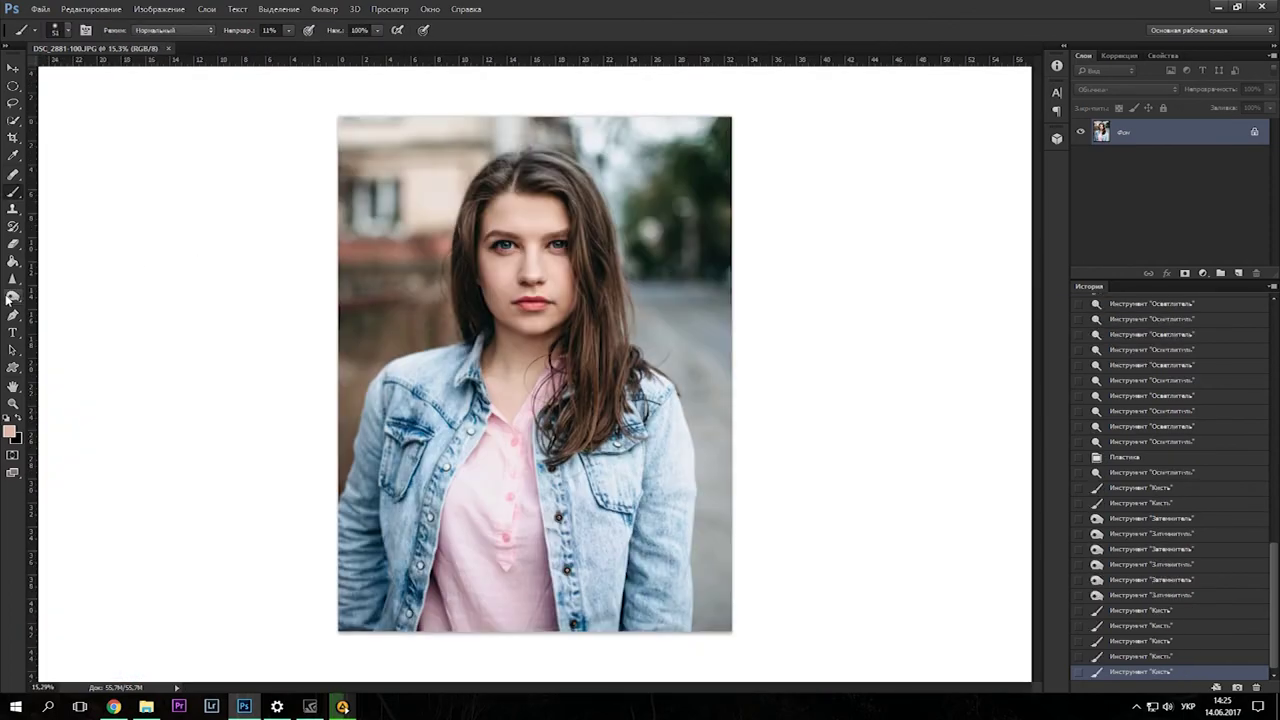
Lighten three strands of hair with the Dodge tool
{"action": "left_click", "coordinate": [12, 297]}
{"action": "left_click", "coordinate": [95, 293]}
{"action": "right_click", "coordinate": [604, 208]}
{"action": "left_click", "coordinate": [555, 190]}
{"action": "left_click", "coordinate": [579, 242]}
{"action": "left_click", "coordinate": [654, 329]}
{"action": "left_click", "coordinate": [592, 288]}
Burn the hair near the top of the head, then undo that stroke
{"action": "left_click", "coordinate": [12, 297]}
{"action": "left_click", "coordinate": [95, 309]}
{"action": "right_click", "coordinate": [576, 310]}
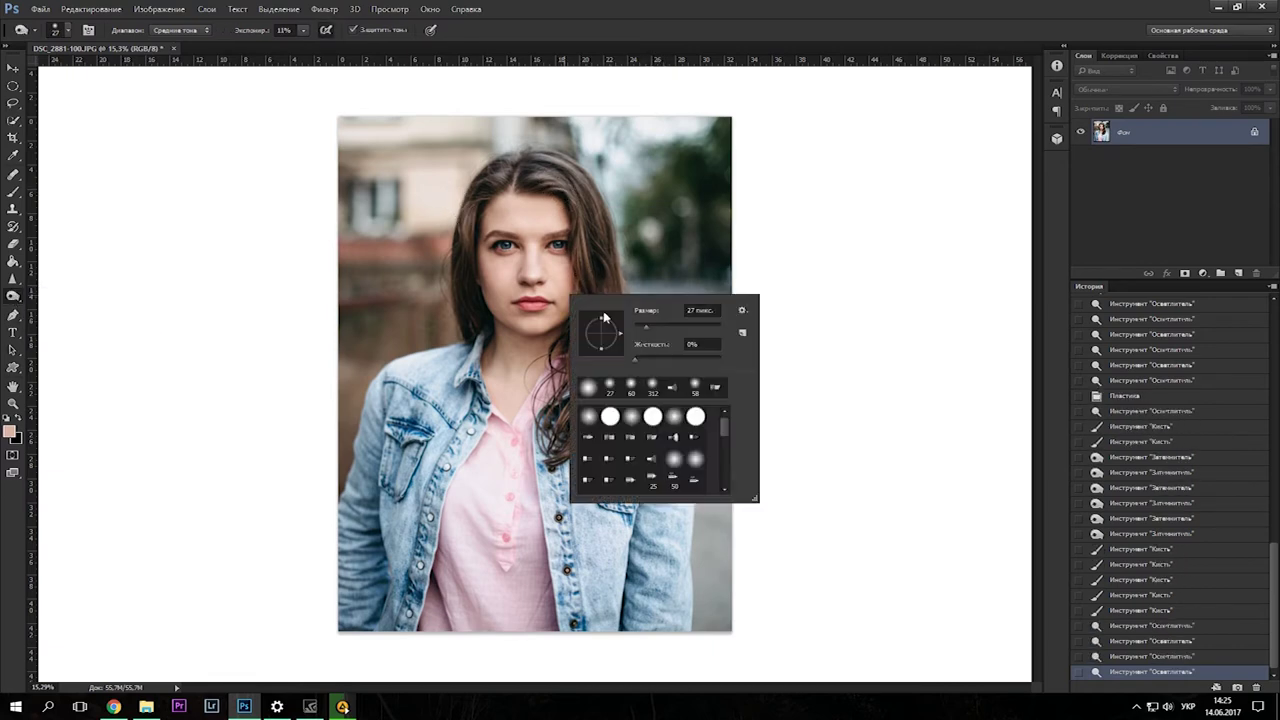
{"action": "mouse_move", "coordinate": [572, 162]}
{"action": "left_mouse_down"}
{"action": "mouse_move", "coordinate": [545, 165]}
{"action": "mouse_move", "coordinate": [600, 225]}
{"action": "left_mouse_up"}
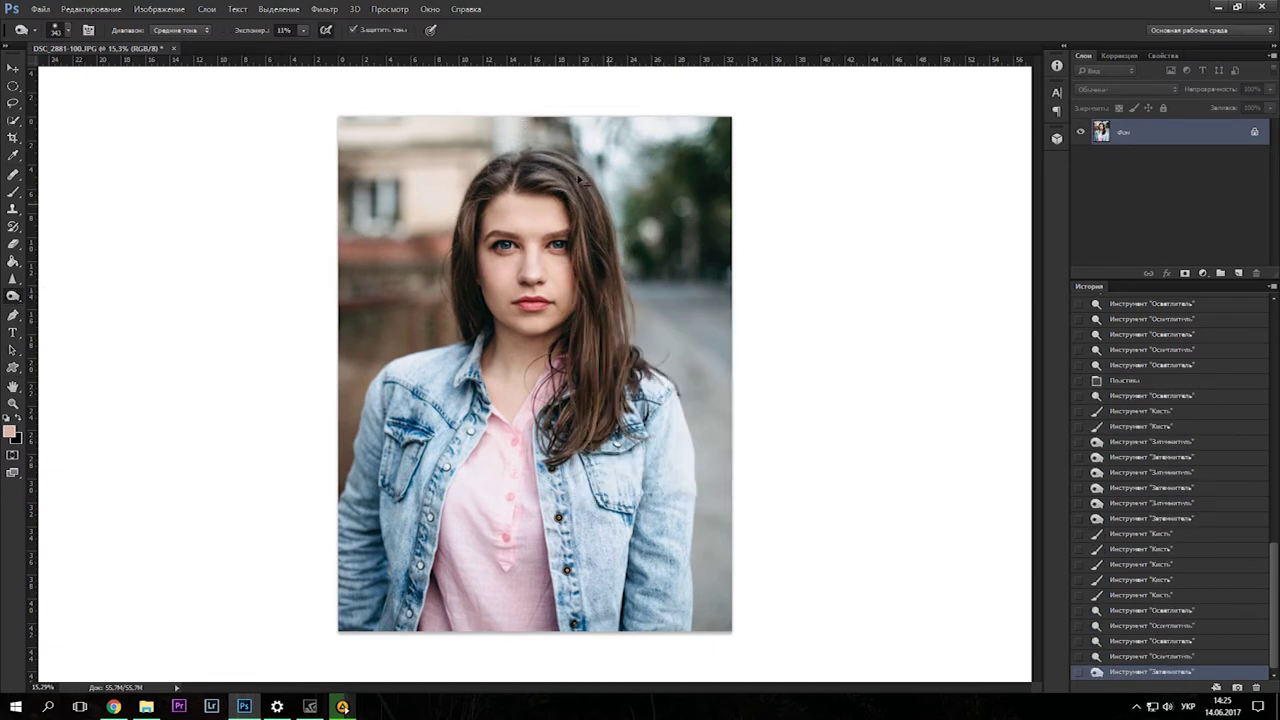
{"action": "key", "text": "ctrl+alt+z"}
{"action": "key", "text": "ctrl+alt+z"}
{"action": "scroll", "coordinate": [592, 343], "scroll_direction": "up", "scroll_amount": 3}
Paint skin tone over the neck and chest with the Brush tool
{"action": "key", "text": "b"}
{"action": "right_click", "coordinate": [430, 455]}
{"action": "key", "text": "Escape"}
{"action": "left_click", "coordinate": [430, 507]}
{"action": "left_click", "coordinate": [444, 459]}
{"action": "left_click", "coordinate": [410, 488]}
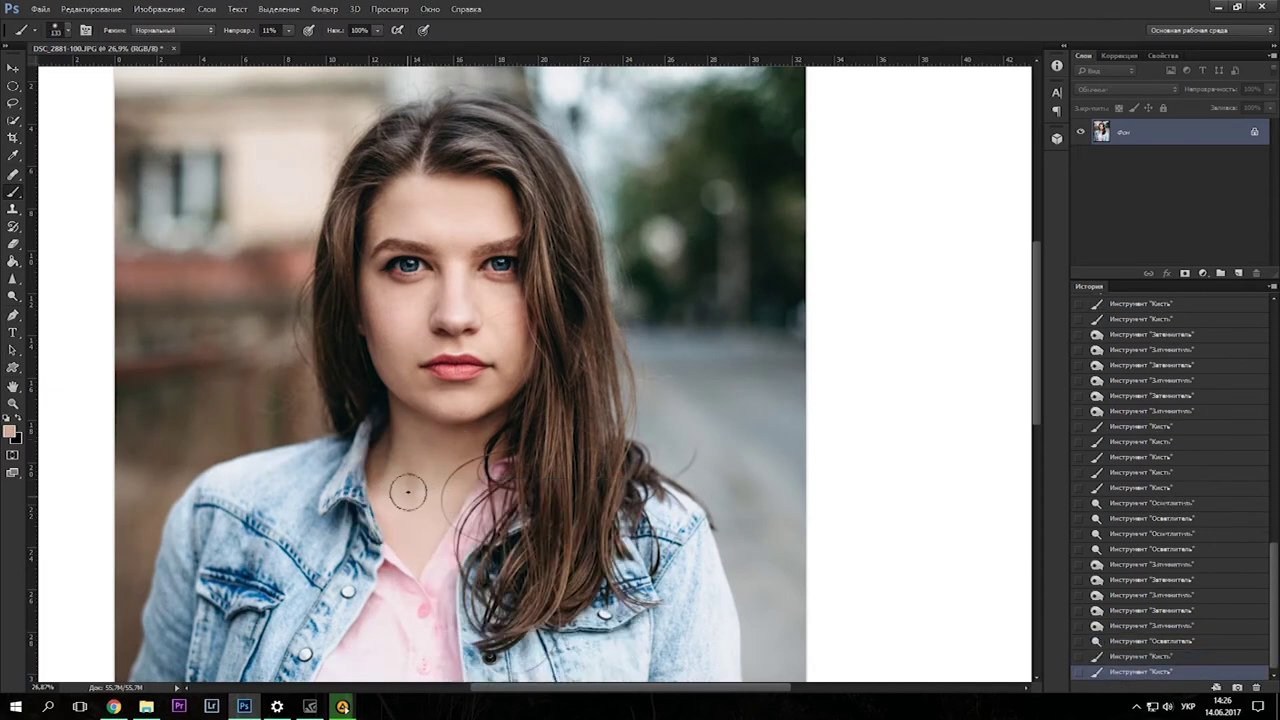
Sample the neck's skin colour and paint it onto the neck
{"action": "scroll", "coordinate": [570, 287], "scroll_direction": "up", "scroll_amount": 1}
{"action": "left_click", "coordinate": [400, 470], "text": "alt"}
{"action": "left_click", "coordinate": [404, 510]}
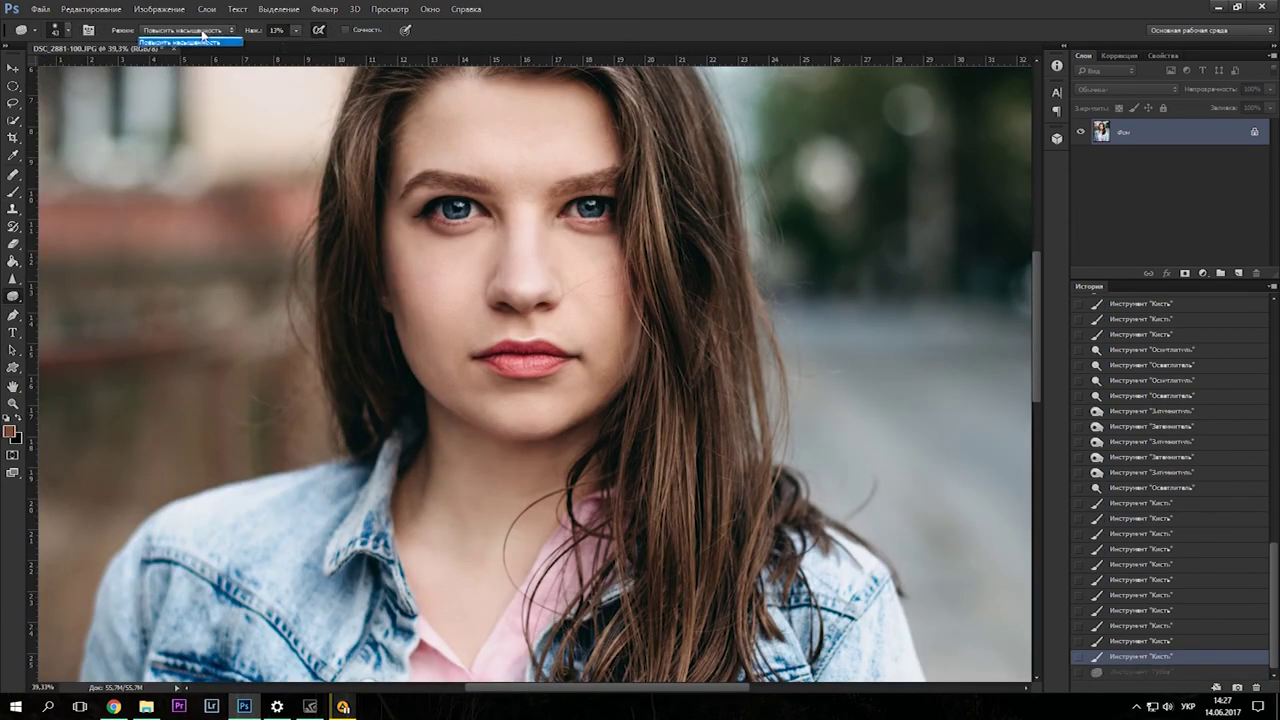
Desaturate the areas around both eyes with Sponge strokes
{"action": "left_click", "coordinate": [444, 220]}
{"action": "left_click", "coordinate": [600, 221]}
{"action": "left_click", "coordinate": [613, 214]}
{"action": "left_click", "coordinate": [575, 212]}
{"action": "left_click", "coordinate": [618, 210]}
{"action": "left_click", "coordinate": [447, 217]}
{"action": "left_click", "coordinate": [486, 219]}
{"action": "left_click", "coordinate": [447, 228]}
Save the current progress from the File menu and refit the photo in the window
{"action": "left_click", "coordinate": [425, 215]}
{"action": "left_click", "coordinate": [40, 8]}
{"action": "left_click", "coordinate": [80, 143]}
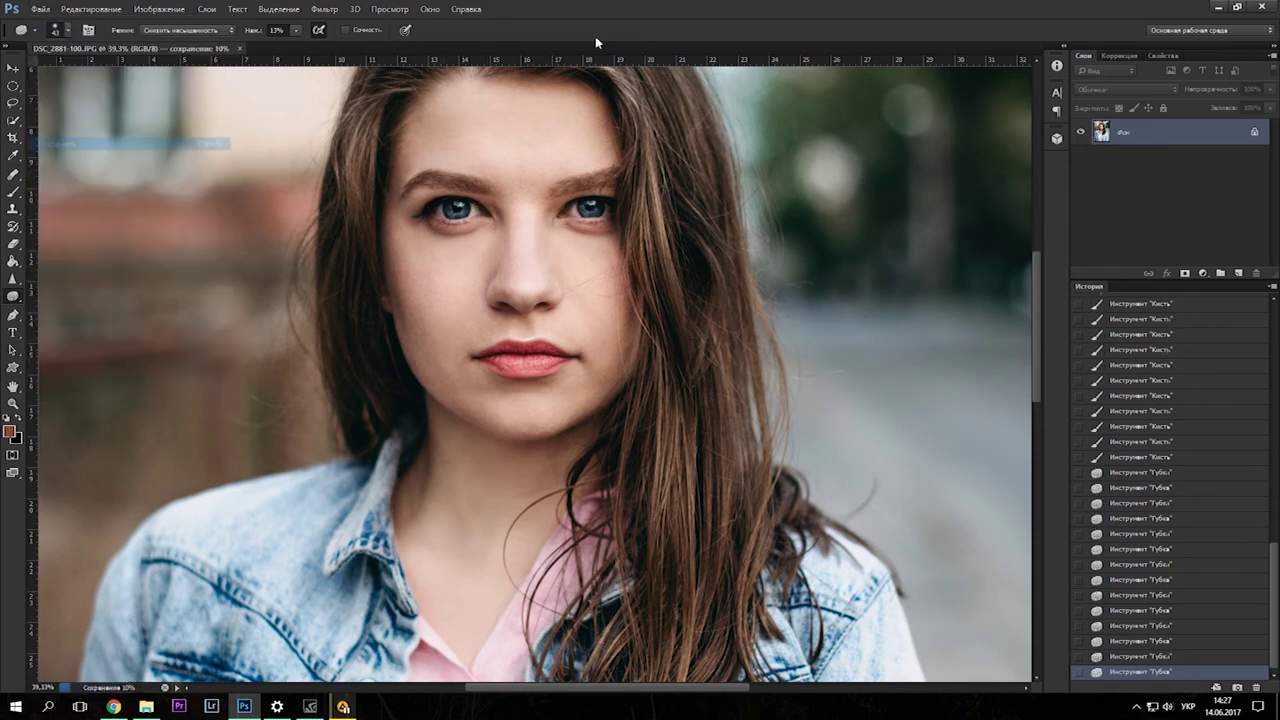
{"action": "key", "text": "ctrl+0"}
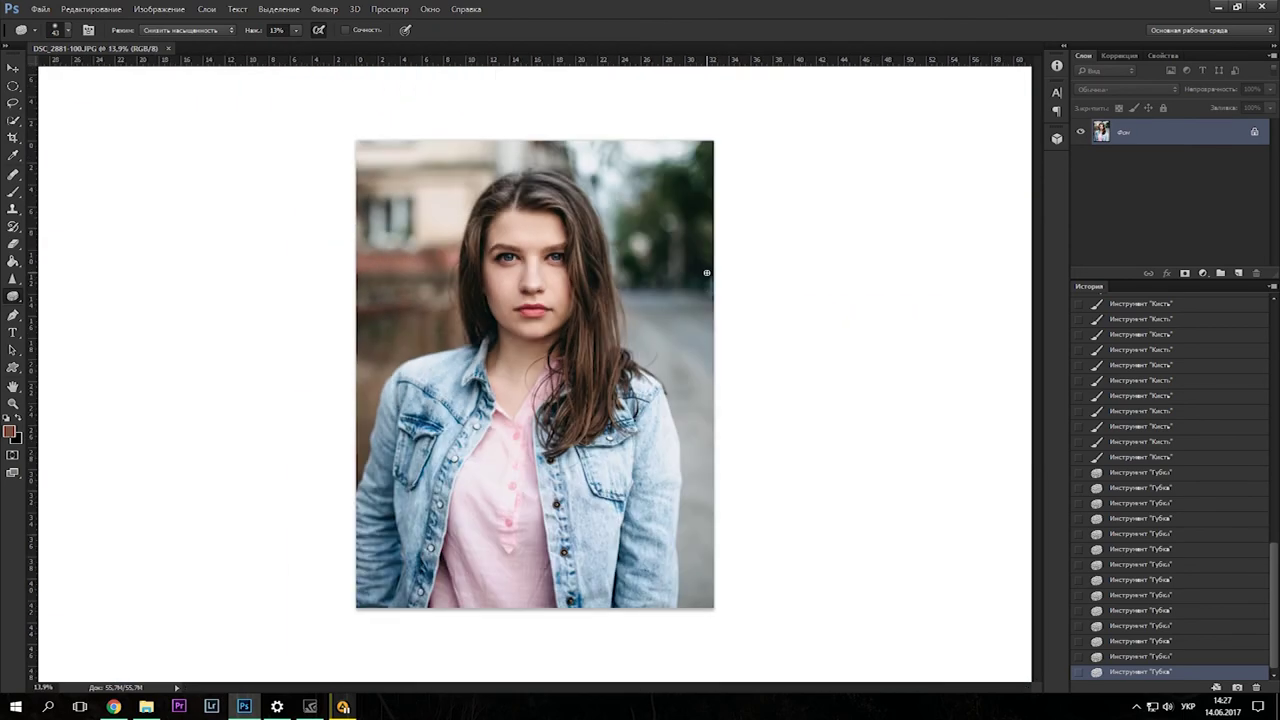
{"action": "key", "text": "ctrl+plus"}
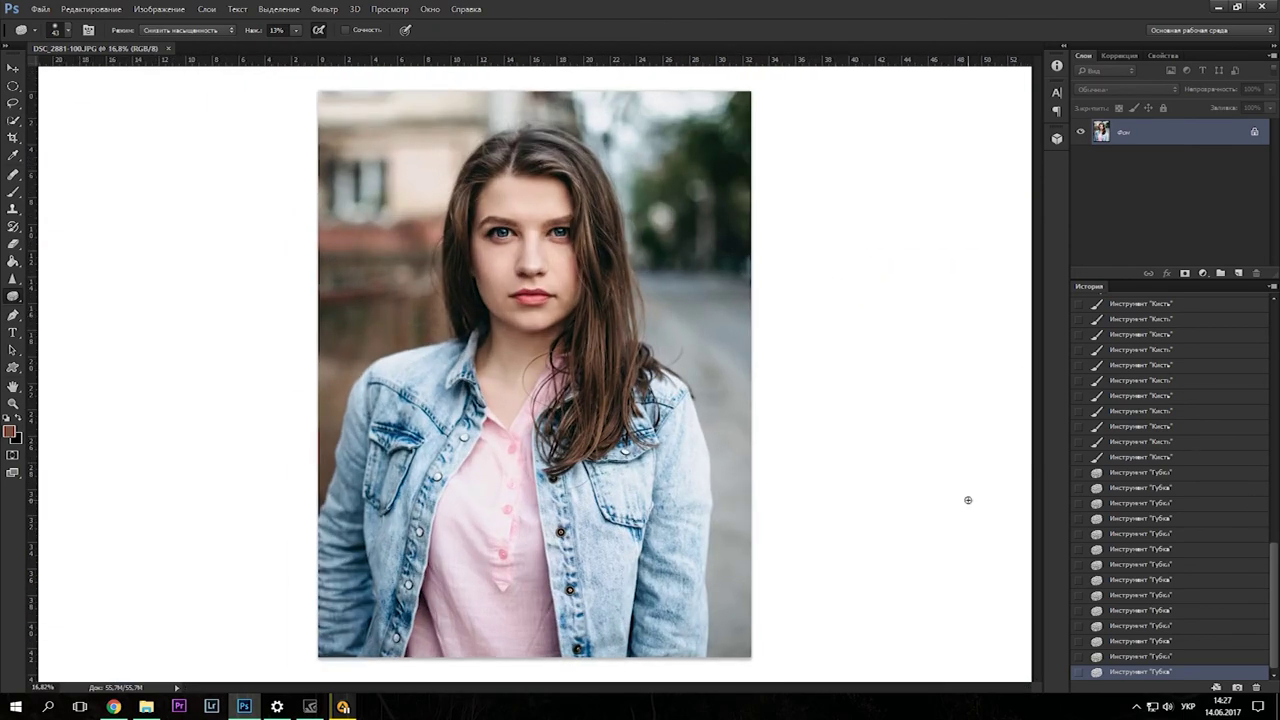
Compare the retouch against the original snapshot and an earlier History state, then restore the latest state
{"action": "scroll", "coordinate": [1170, 480], "scroll_direction": "up", "scroll_amount": 10}
{"action": "left_click", "coordinate": [1100, 303]}
{"action": "left_click_drag", "start_coordinate": [1274, 360], "coordinate": [1276, 637]}
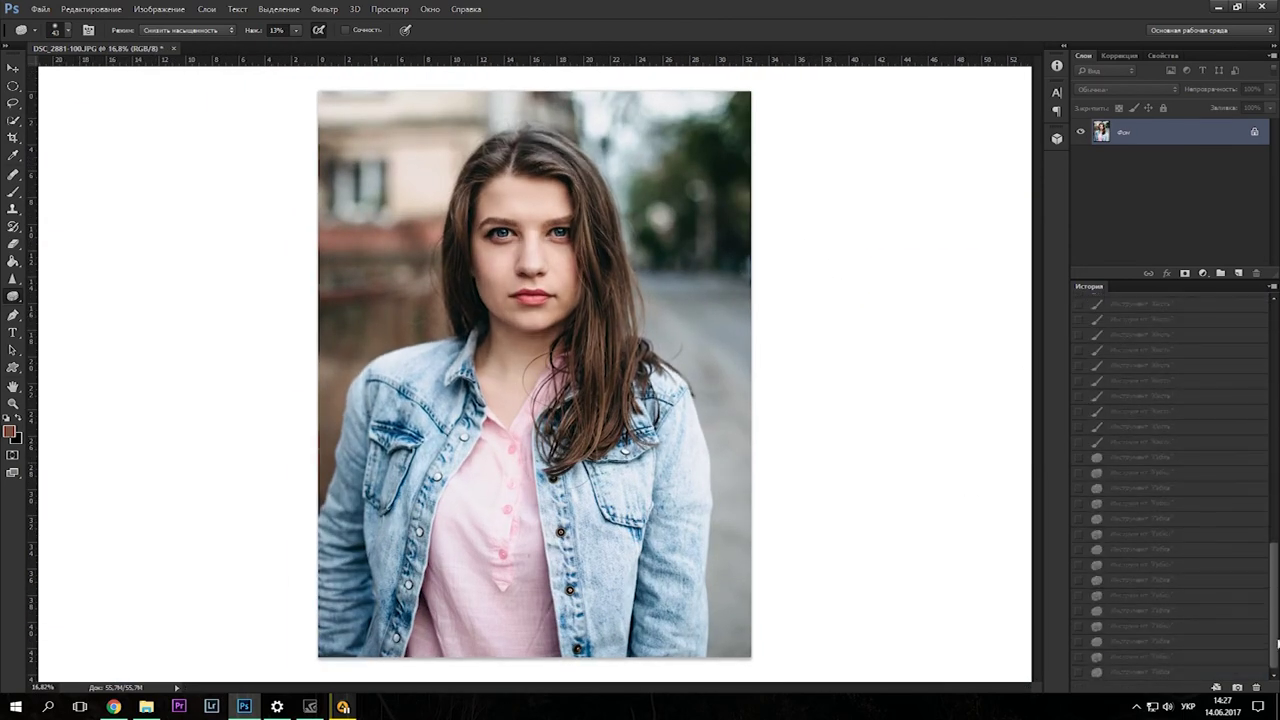
{"action": "left_click", "coordinate": [1160, 674]}
{"action": "scroll", "coordinate": [552, 221], "scroll_direction": "up", "scroll_amount": 5}
{"action": "mouse_move", "coordinate": [1274, 552]}
{"action": "left_mouse_down"}
{"action": "mouse_move", "coordinate": [1268, 418]}
{"action": "mouse_move", "coordinate": [1272, 640]}
{"action": "left_mouse_up"}
{"action": "left_click", "coordinate": [1140, 303]}
{"action": "left_click", "coordinate": [1200, 671]}
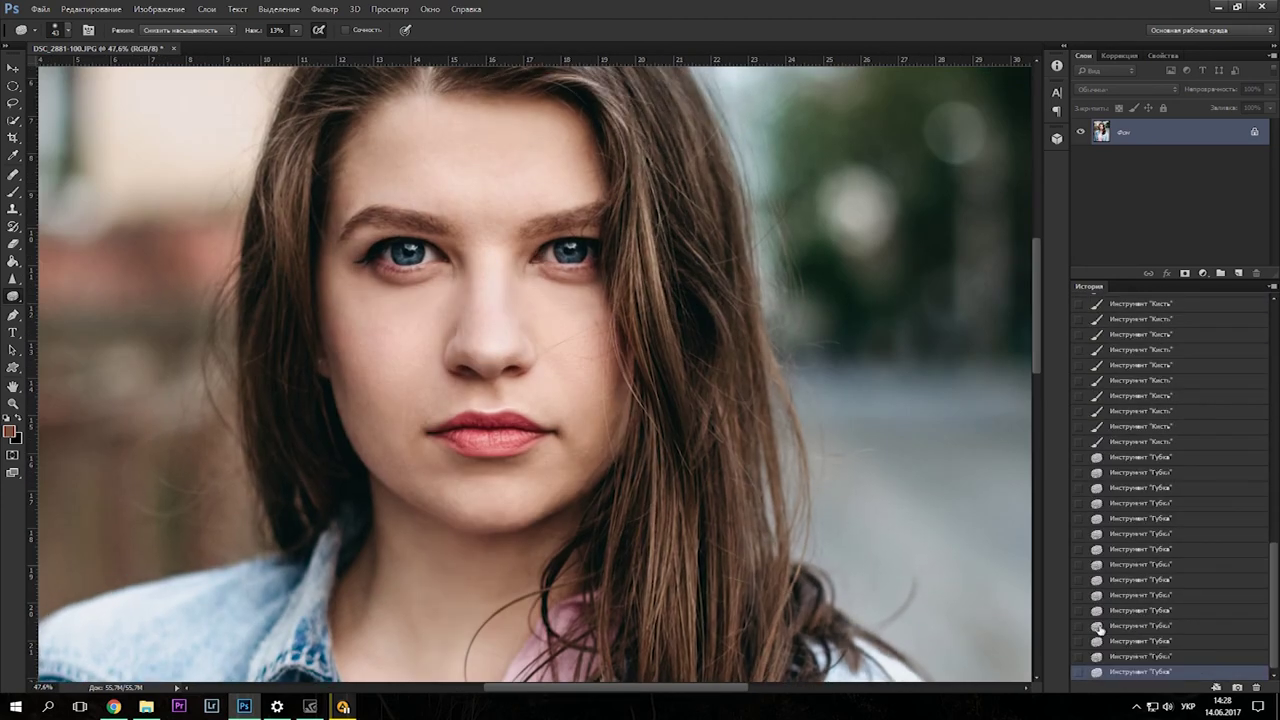
{"action": "mouse_move", "coordinate": [1030, 295]}
{"action": "left_mouse_down"}
{"action": "mouse_move", "coordinate": [1034, 266]}
{"action": "mouse_move", "coordinate": [1035, 375]}
{"action": "mouse_move", "coordinate": [1034, 251]}
{"action": "mouse_move", "coordinate": [1036, 287]}
{"action": "left_mouse_up"}
Save as JPEG over DSC_2881-100.jpg, confirming the replacement and default quality options
{"action": "left_click", "coordinate": [38, 10]}
{"action": "left_click", "coordinate": [90, 157]}
{"action": "key", "text": "Return"}
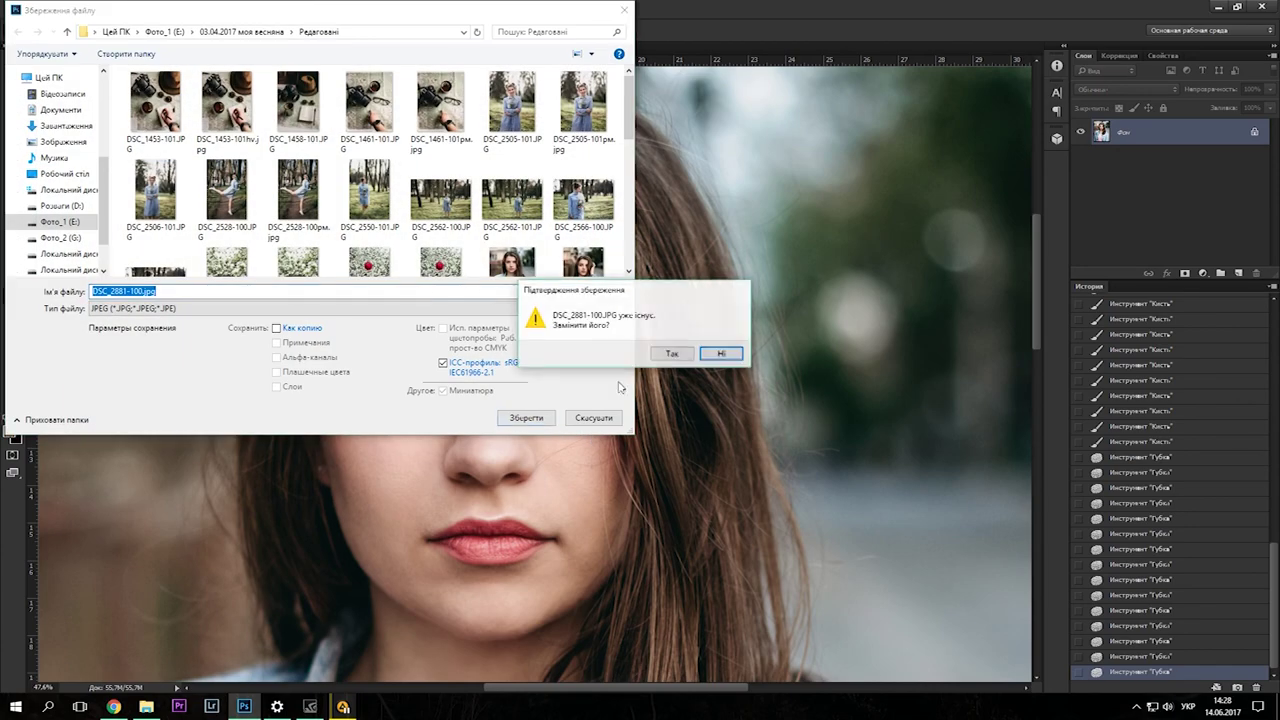
{"action": "left_click", "coordinate": [671, 353]}
{"action": "left_click", "coordinate": [765, 389]}
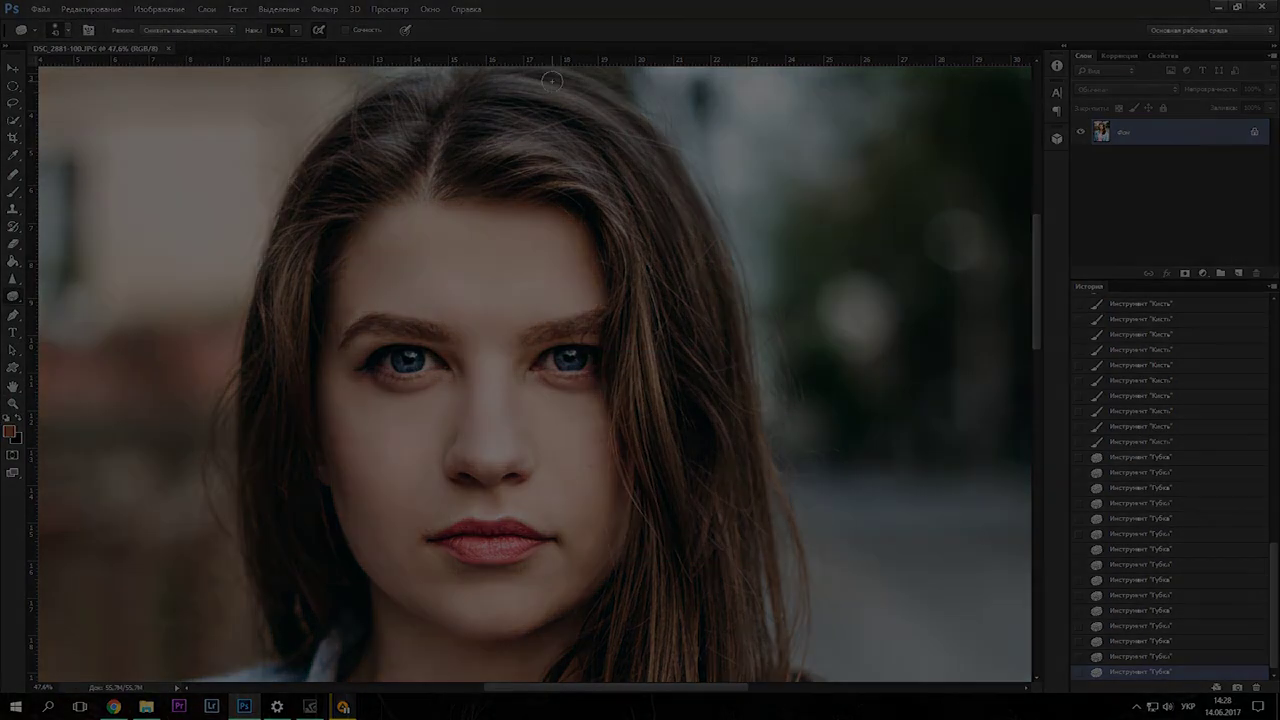